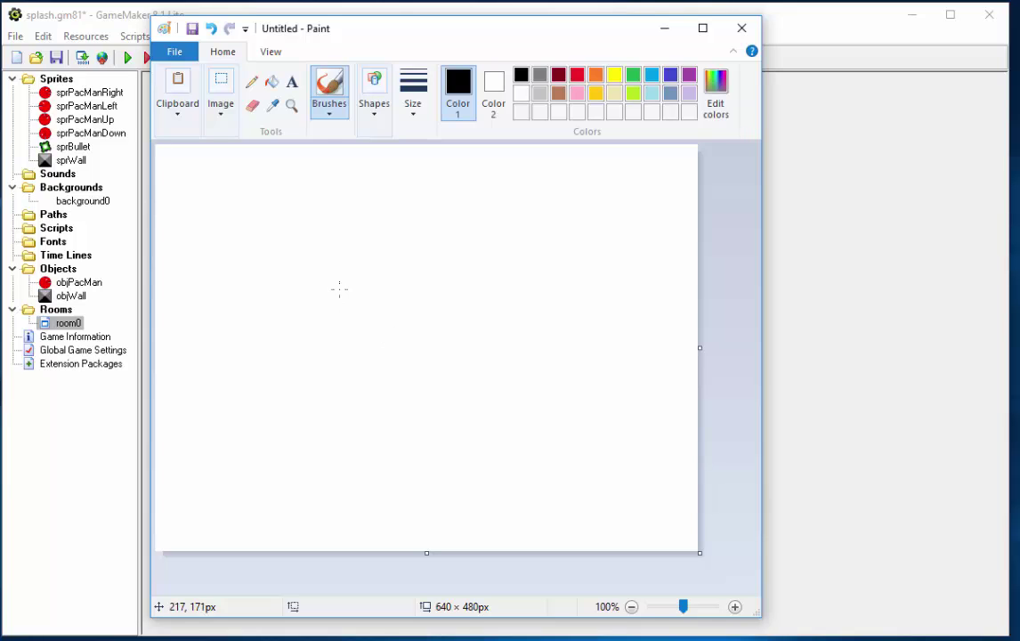
# Step: Type 'Splash Screen' in a text box at the upper left of the canvas, choosing size 36
pyautogui.click(292, 84)
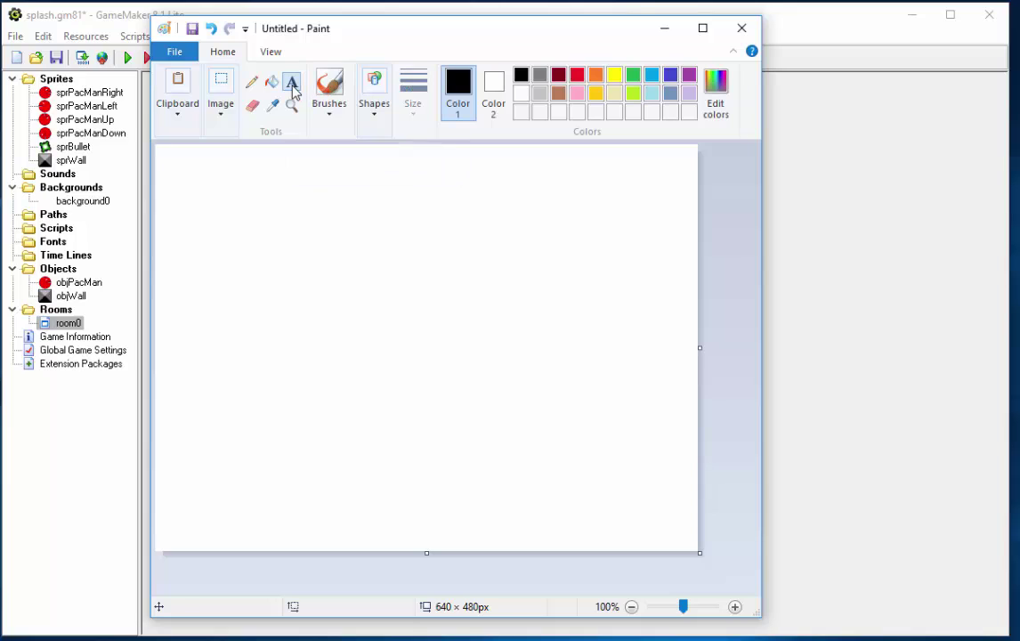
pyautogui.click(255, 262)
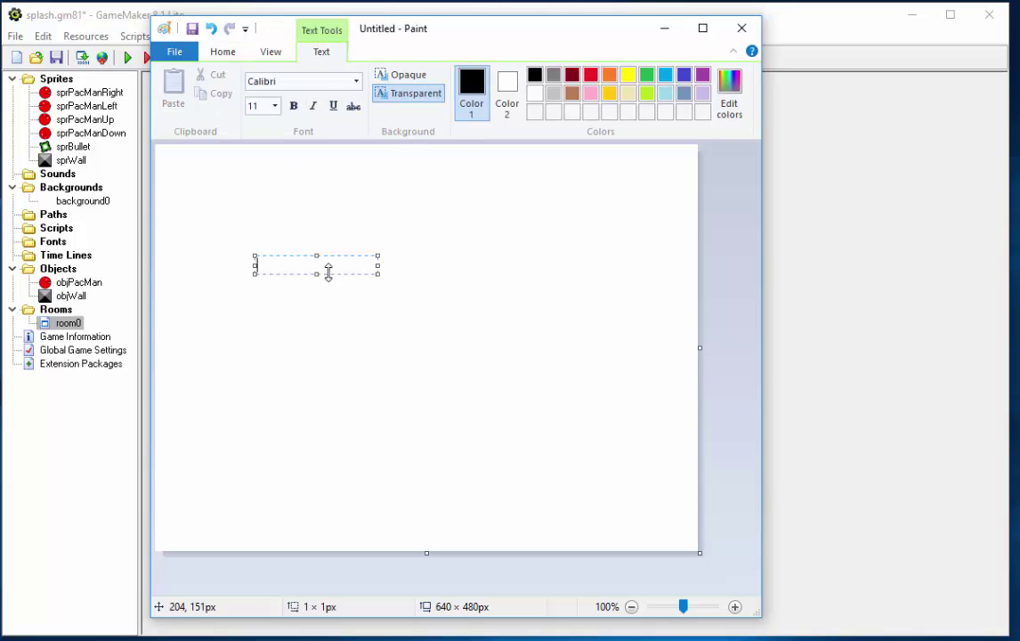
pyautogui.write('Splash Screen')
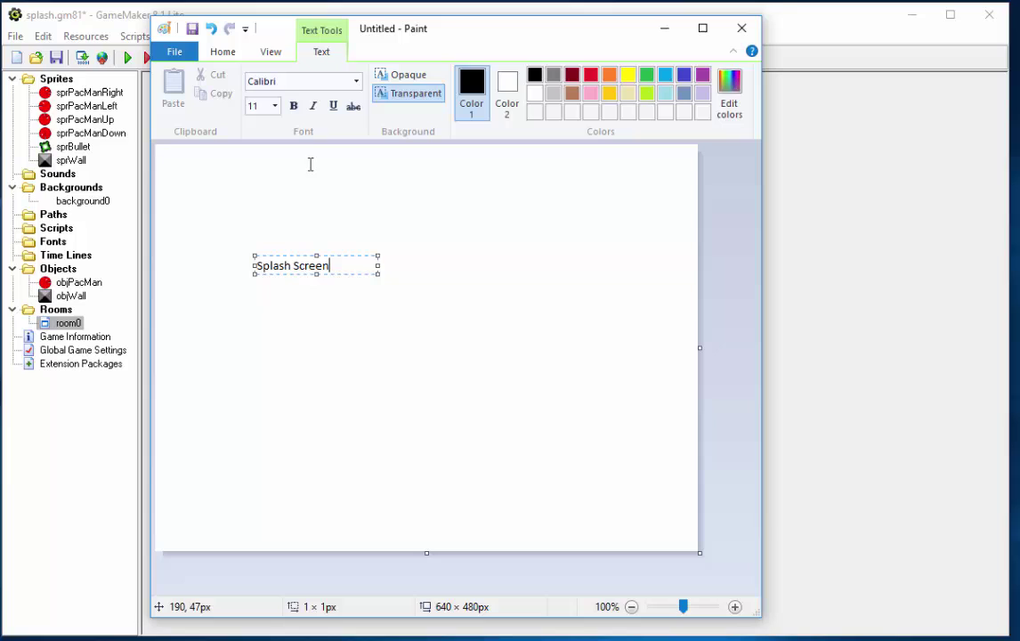
pyautogui.click(275, 105)
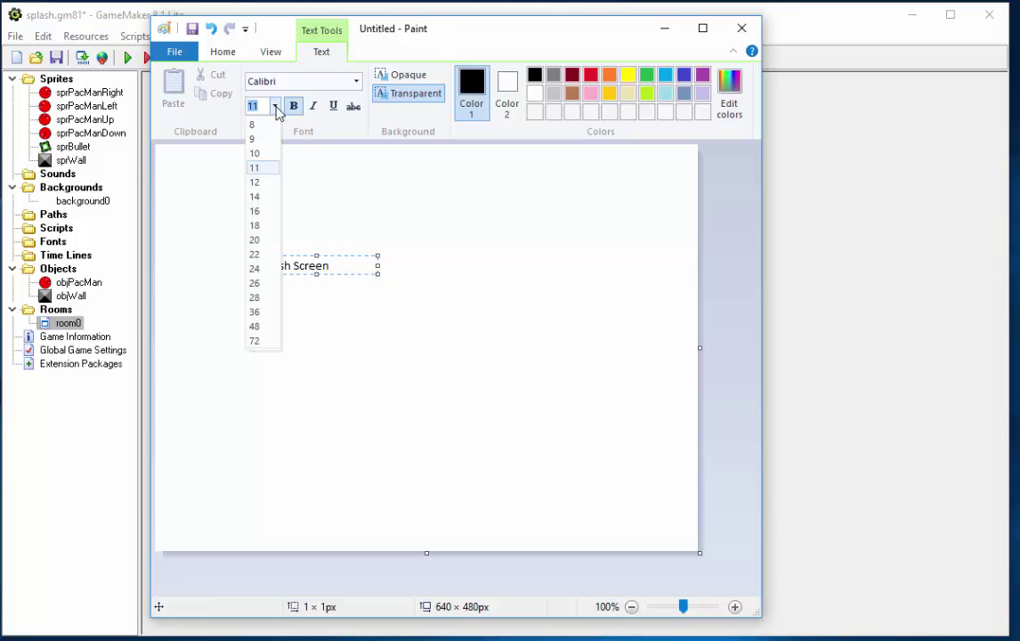
pyautogui.click(260, 313)
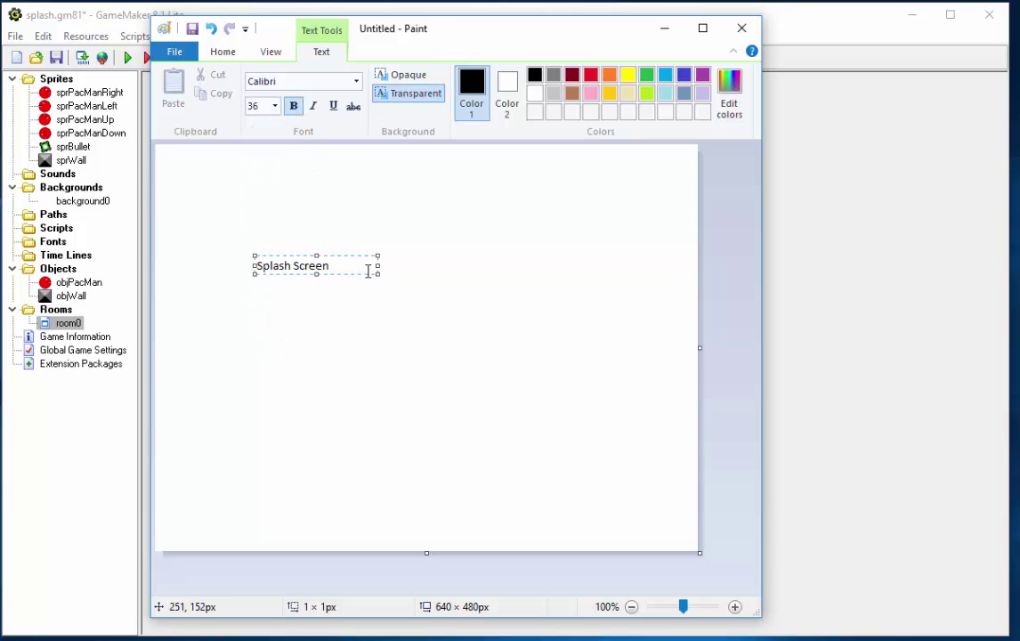
# Step: Apply size 36 to the selected Splash Screen text, widen its box to one line, and commit it
pyautogui.moveTo(360, 265); pyautogui.dragTo(257, 205)
pyautogui.click(275, 105)
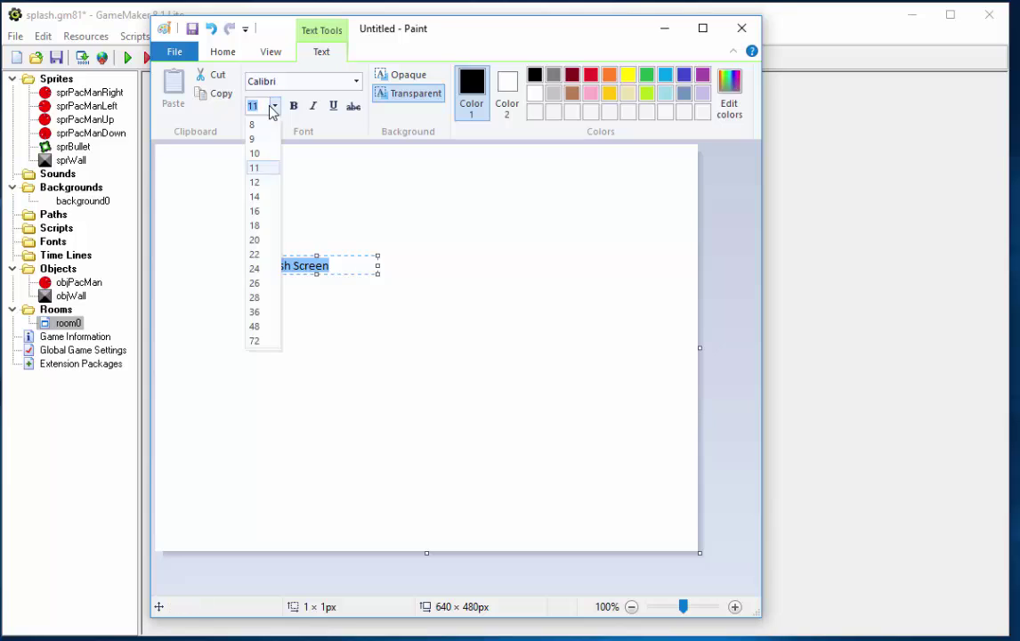
pyautogui.click(257, 312)
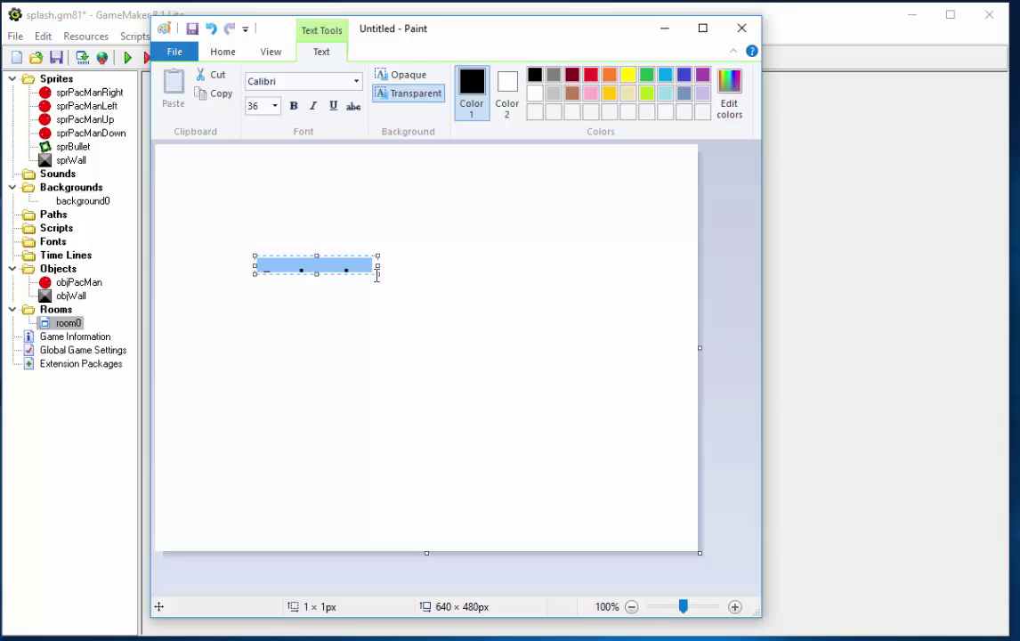
pyautogui.moveTo(380, 277); pyautogui.dragTo(598, 386)
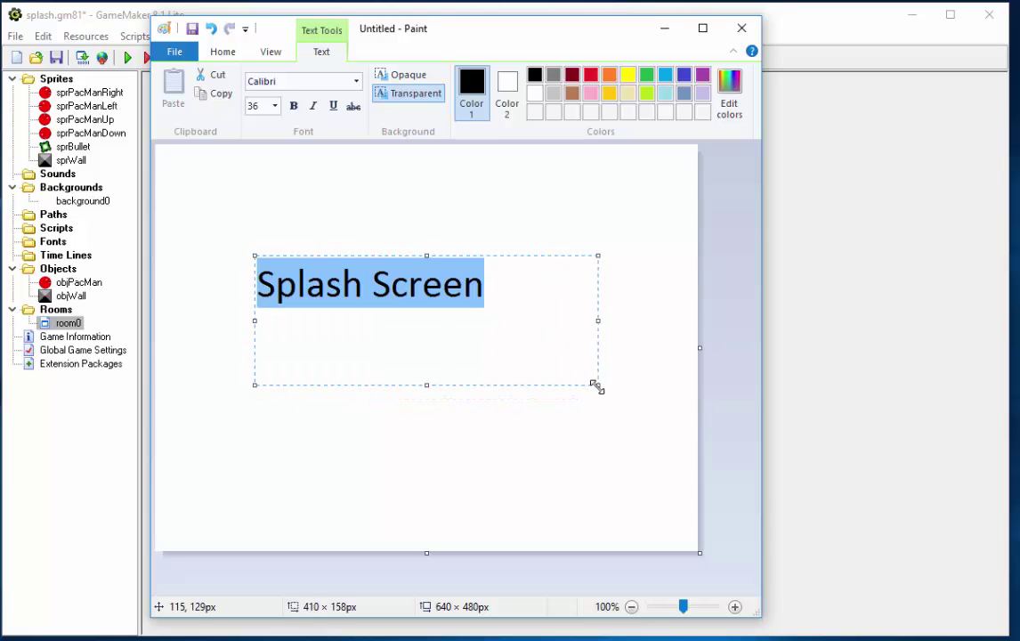
pyautogui.click(491, 435)
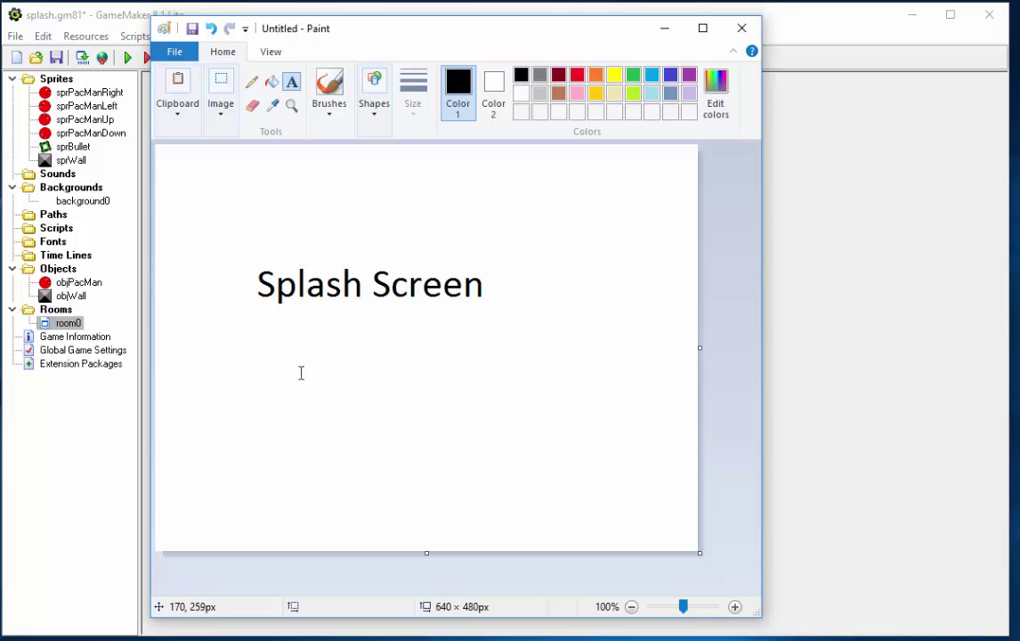
# Step: Save the picture as Splash.png in the Pictures\GameMaker folder
pyautogui.click(174, 54)
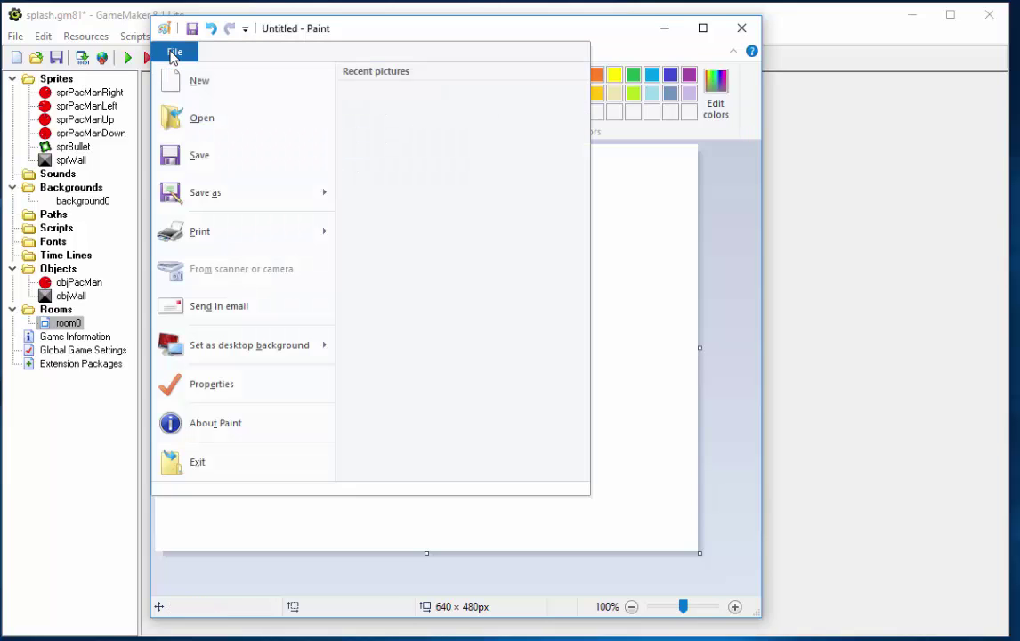
pyautogui.click(201, 164)
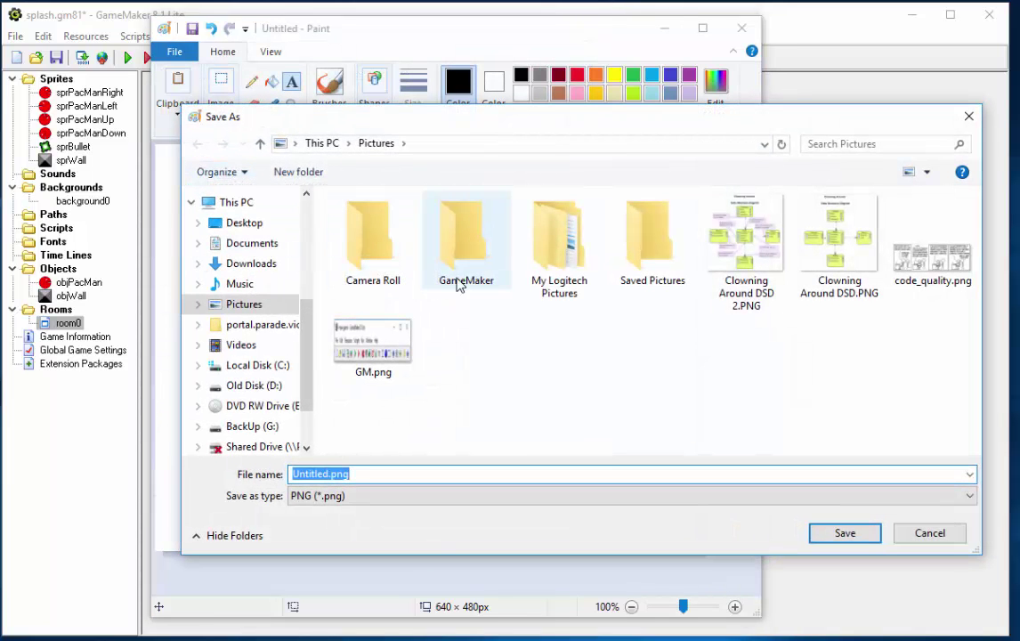
pyautogui.click(463, 267)
pyautogui.doubleClick(464, 267)
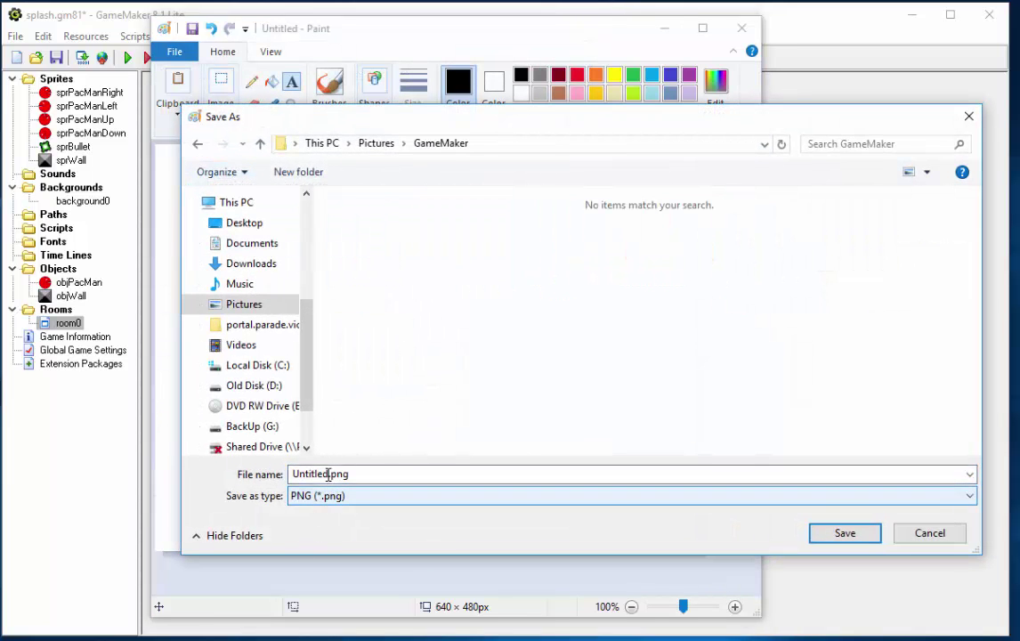
pyautogui.moveTo(330, 475); pyautogui.dragTo(239, 477)
pyautogui.write('Splash')
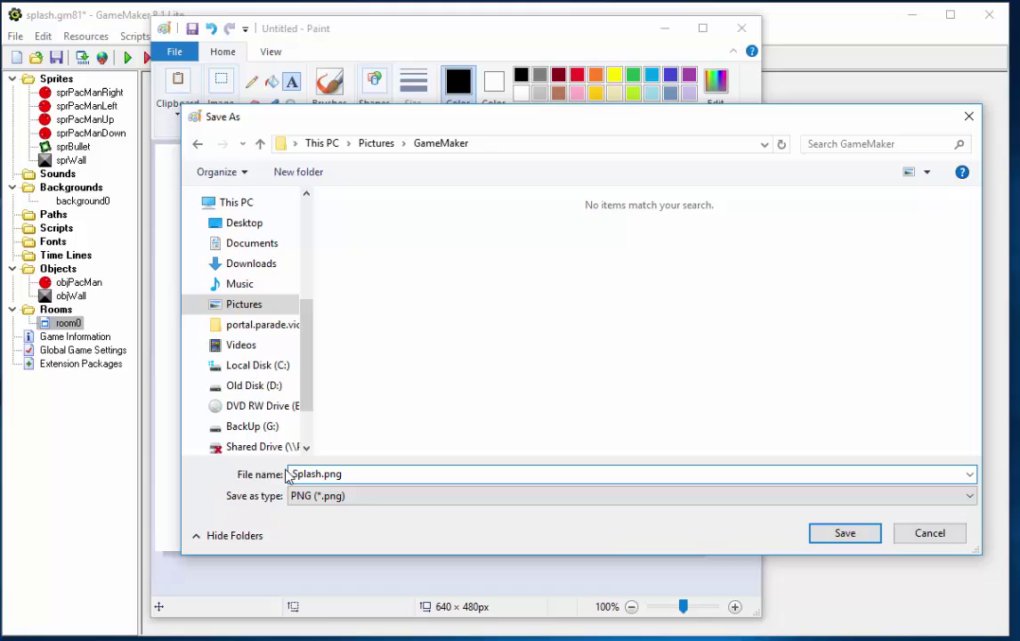
pyautogui.click(845, 533)
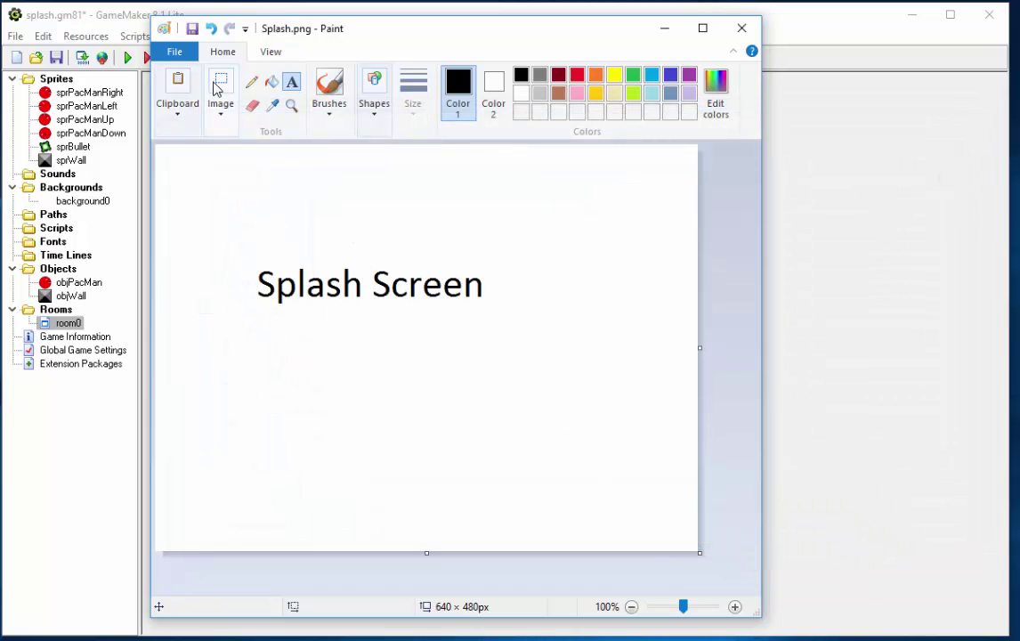
pyautogui.click(169, 52)
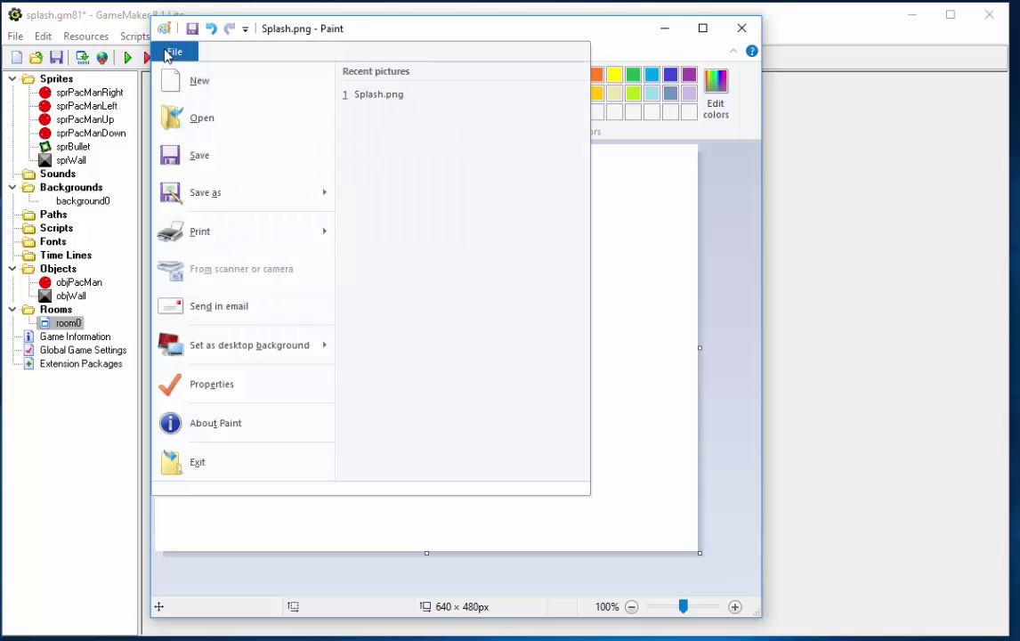
# Step: Start a new picture with 'Main Room' text in size 36, moved to the lower middle
pyautogui.click(201, 81)
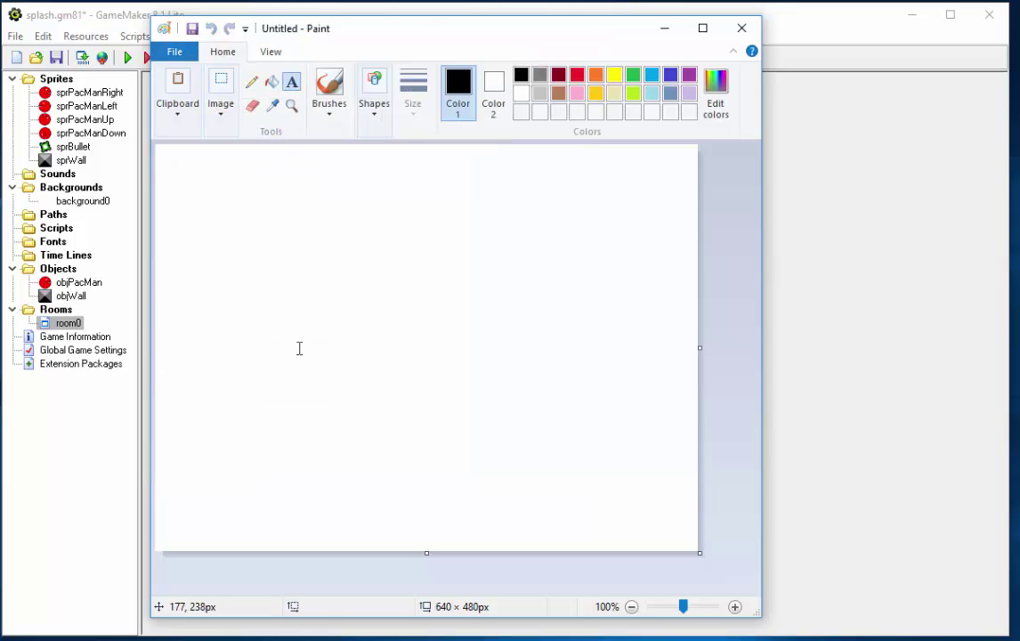
pyautogui.click(281, 280)
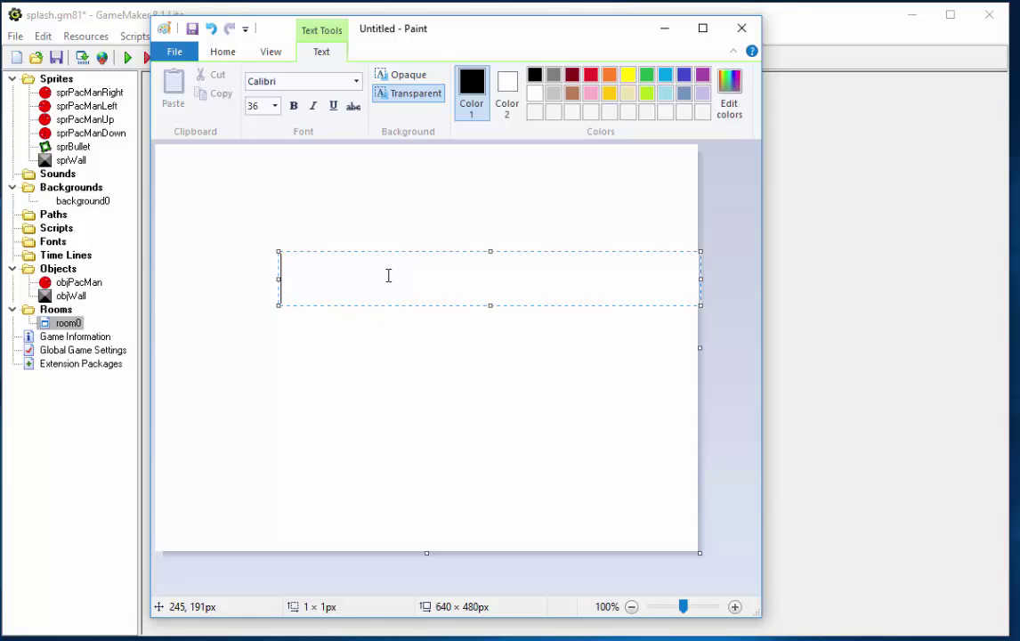
pyautogui.write('Main Room')
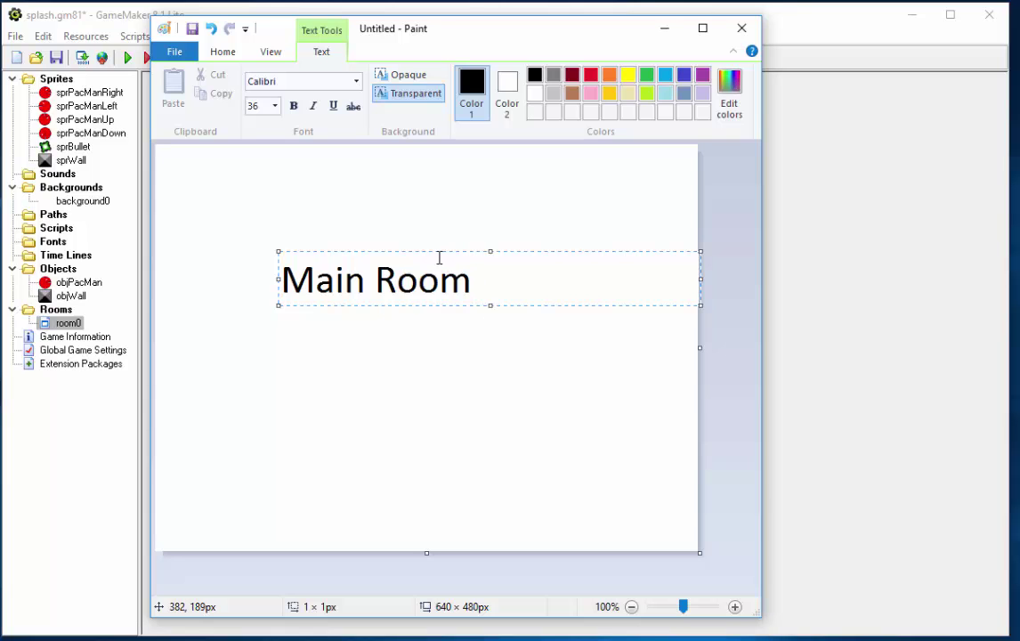
pyautogui.moveTo(424, 305); pyautogui.dragTo(392, 449)
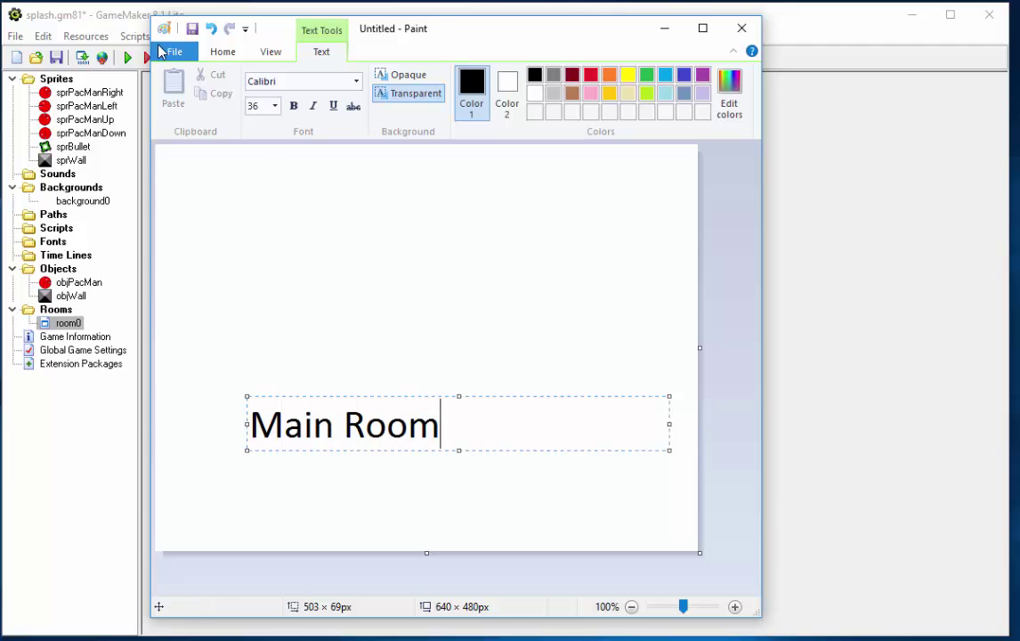
# Step: Save the picture as Main.png in the GameMaker folder and close Paint
pyautogui.click(175, 51)
pyautogui.click(214, 156)
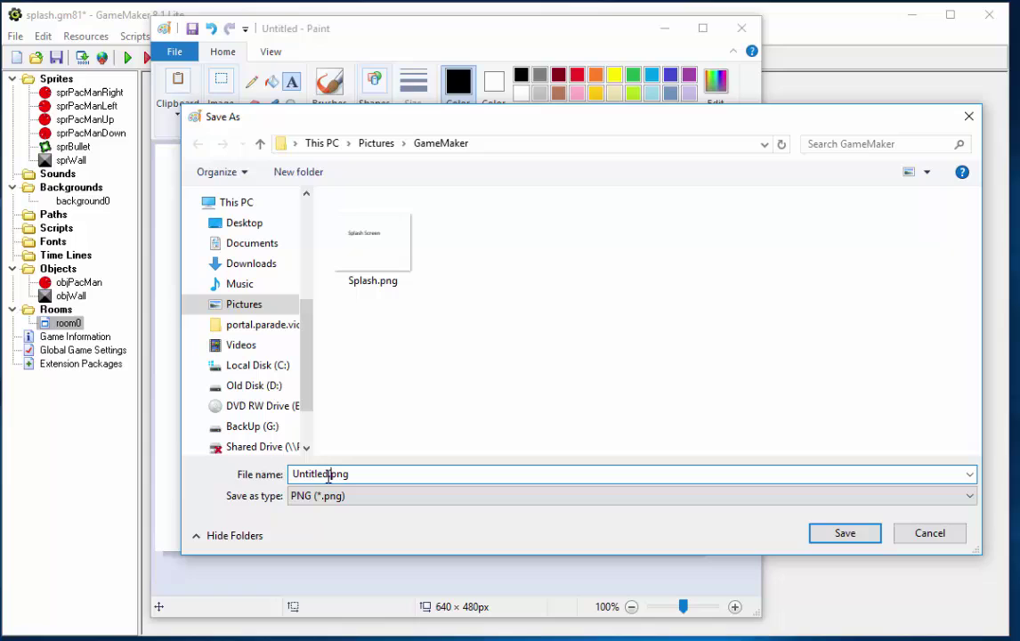
pyautogui.moveTo(331, 475); pyautogui.dragTo(268, 483)
pyautogui.write('Main')
pyautogui.click(841, 537)
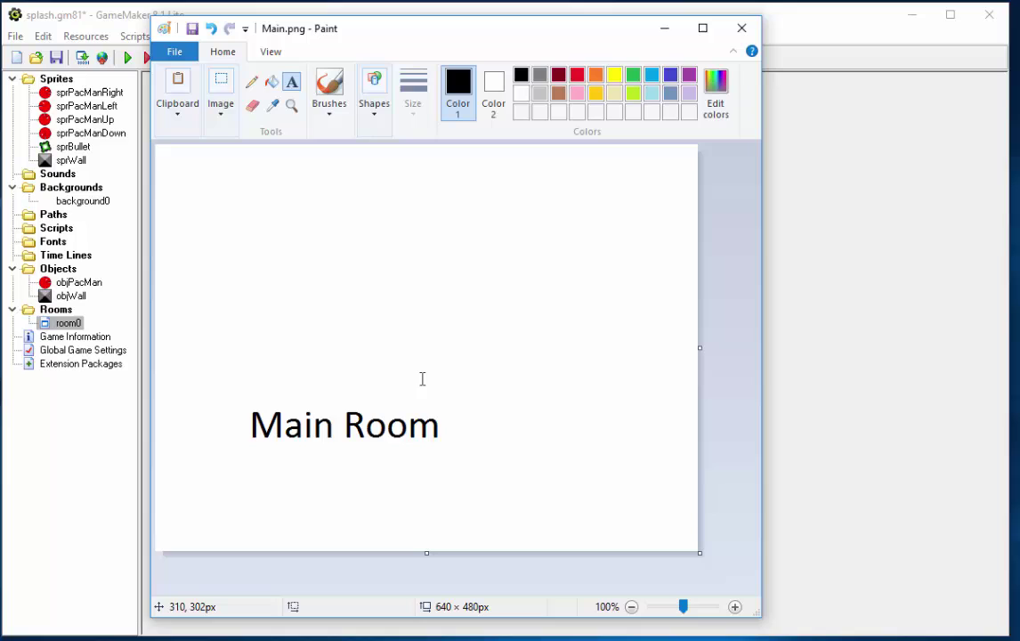
pyautogui.click(741, 36)
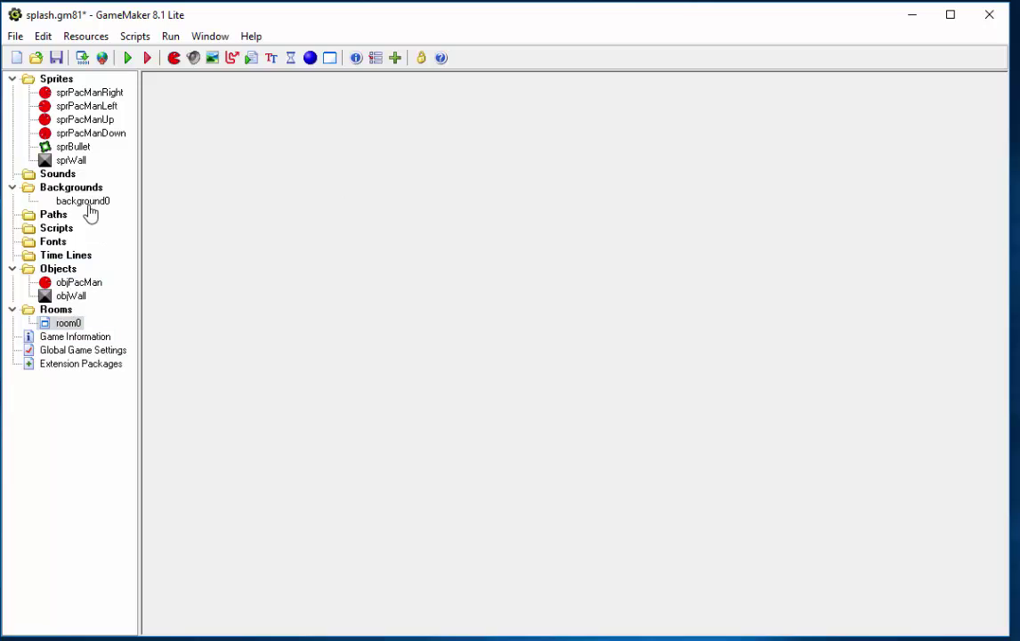
# Step: Open the properties of the background0 resource
pyautogui.click(85, 204)
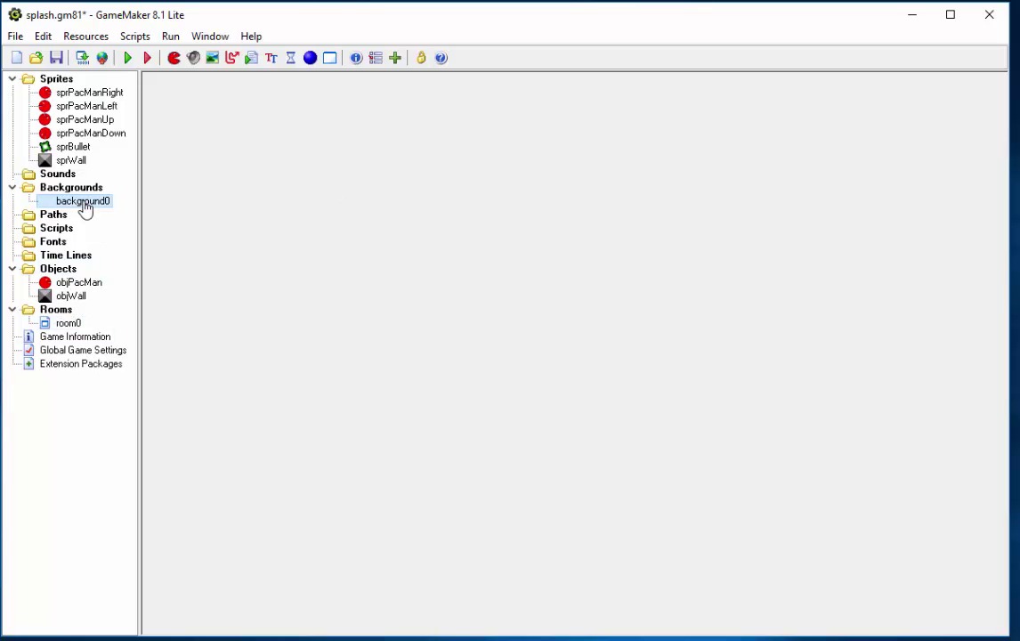
pyautogui.rightClick(84, 205)
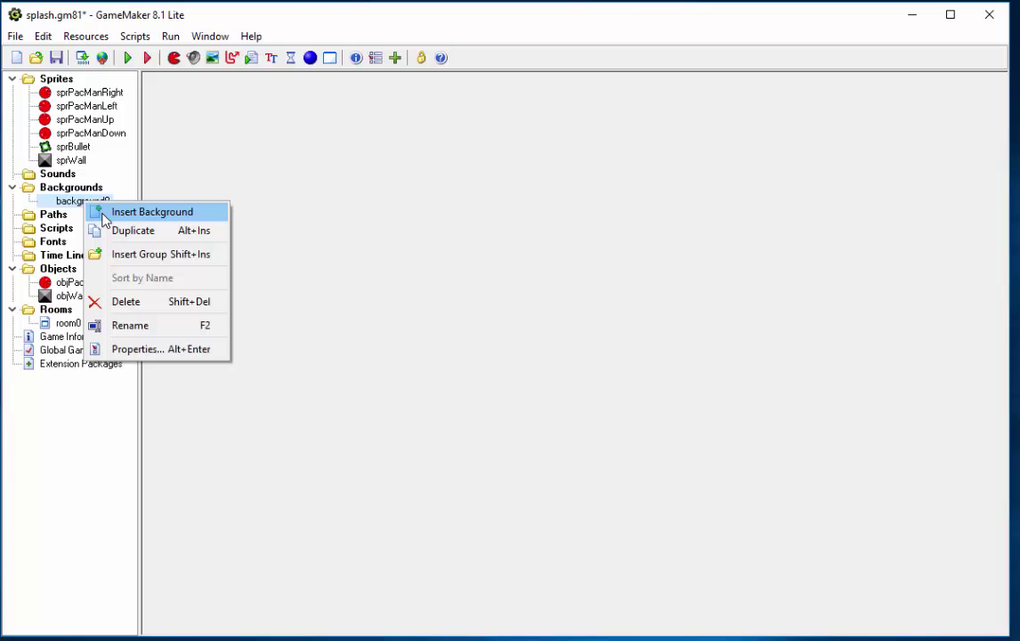
pyautogui.doubleClick(64, 202)
# Step: Browse to Pictures\GameMaker and select Splash.png (640 × 480) as the background image
pyautogui.click(307, 212)
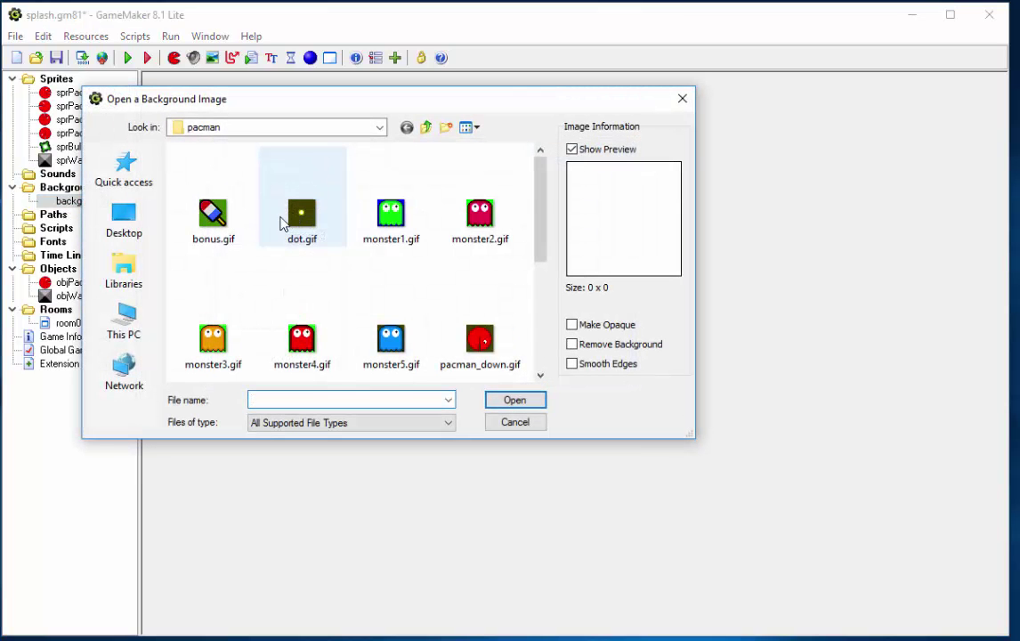
pyautogui.click(127, 274)
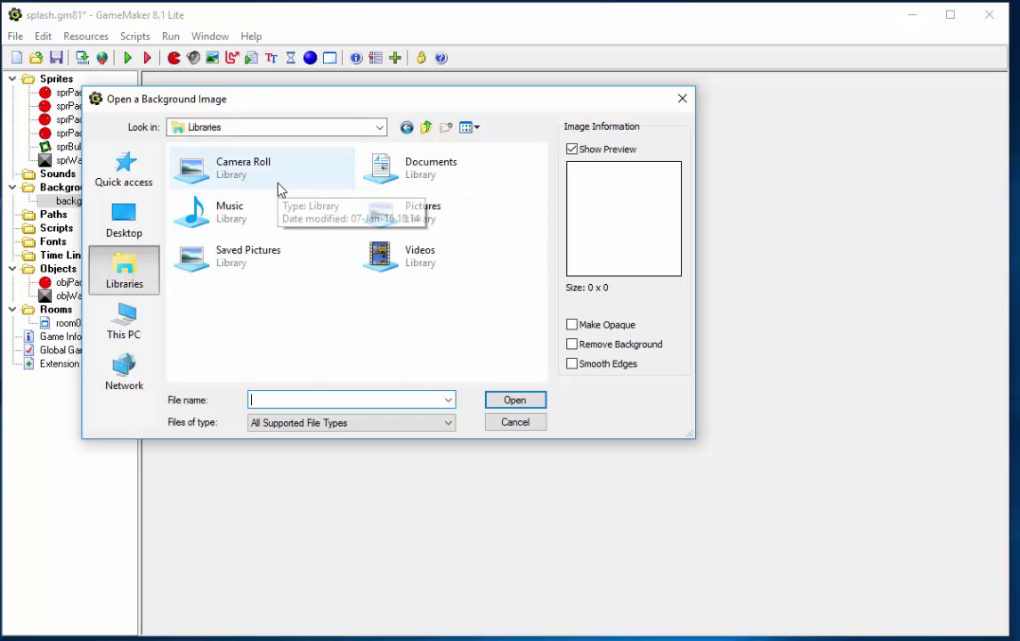
pyautogui.doubleClick(429, 227)
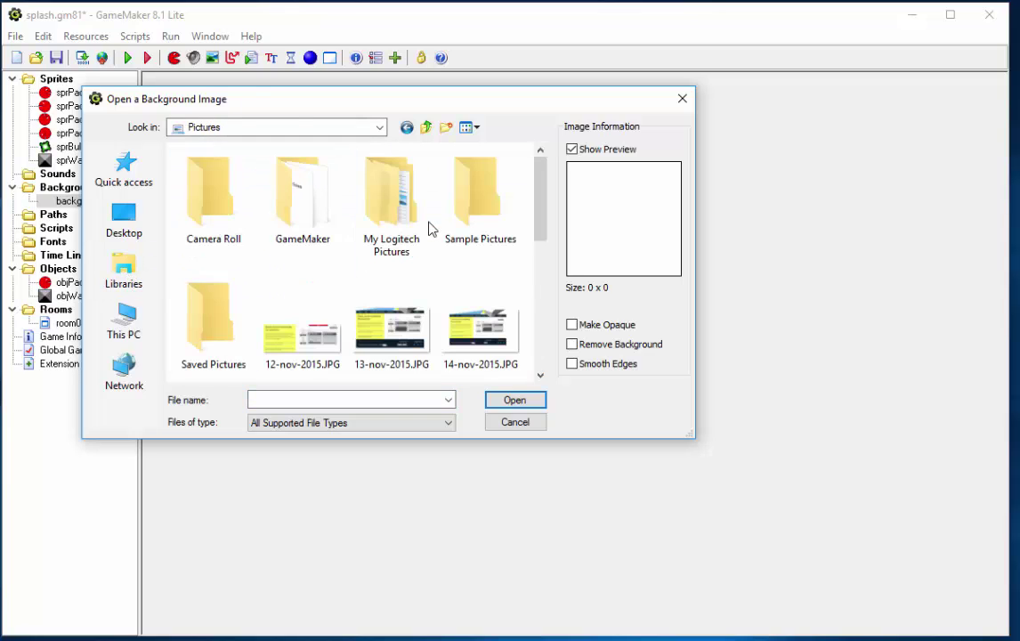
pyautogui.doubleClick(301, 224)
pyautogui.click(291, 209)
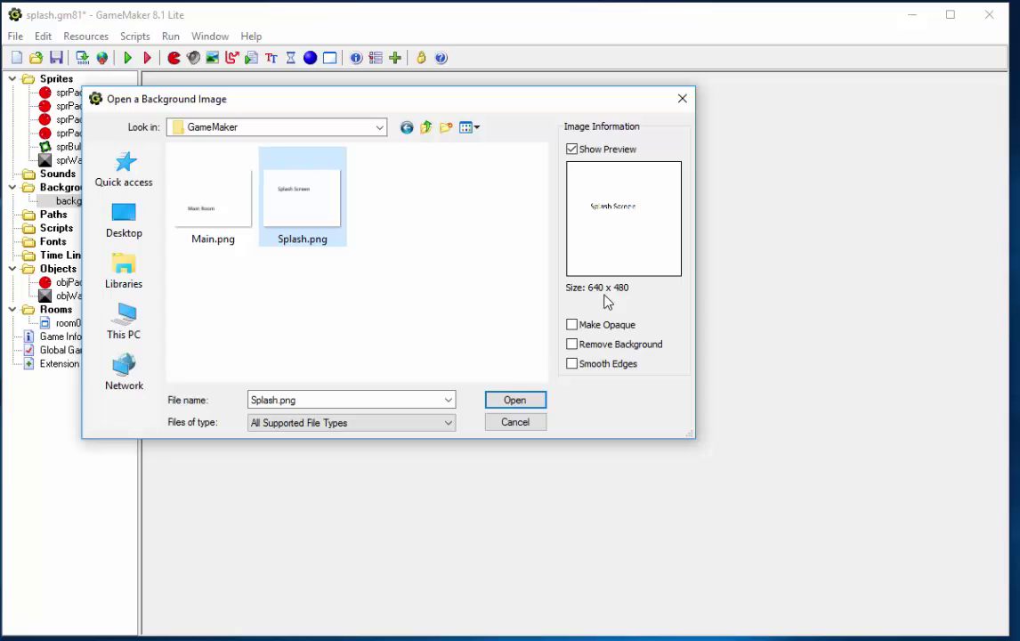
# Step: Load Splash.png into the background, rename it bgSplash, and close its properties
pyautogui.click(515, 405)
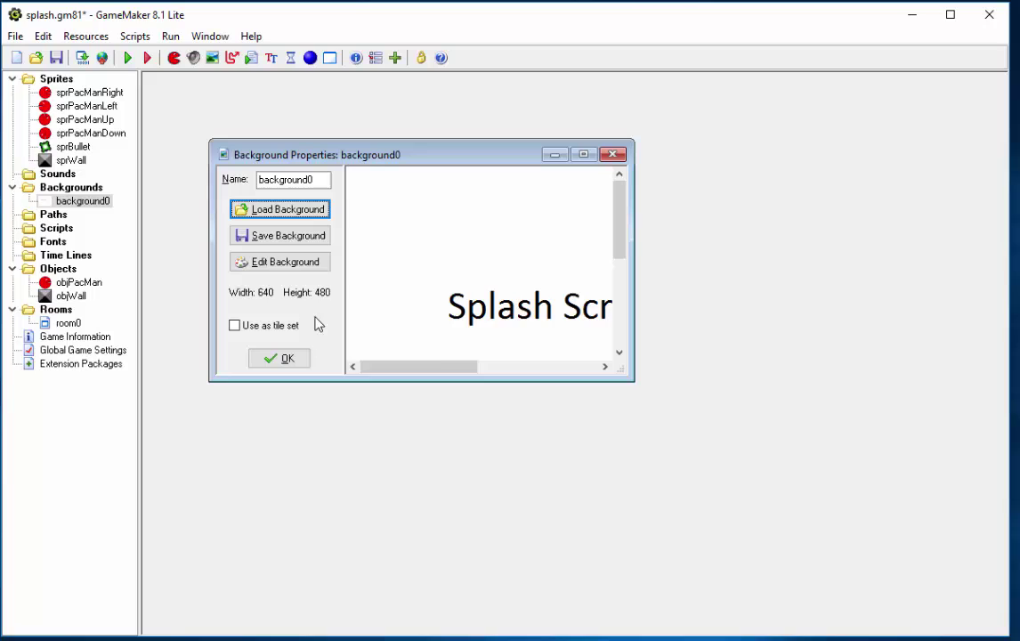
pyautogui.moveTo(635, 382); pyautogui.dragTo(802, 488)
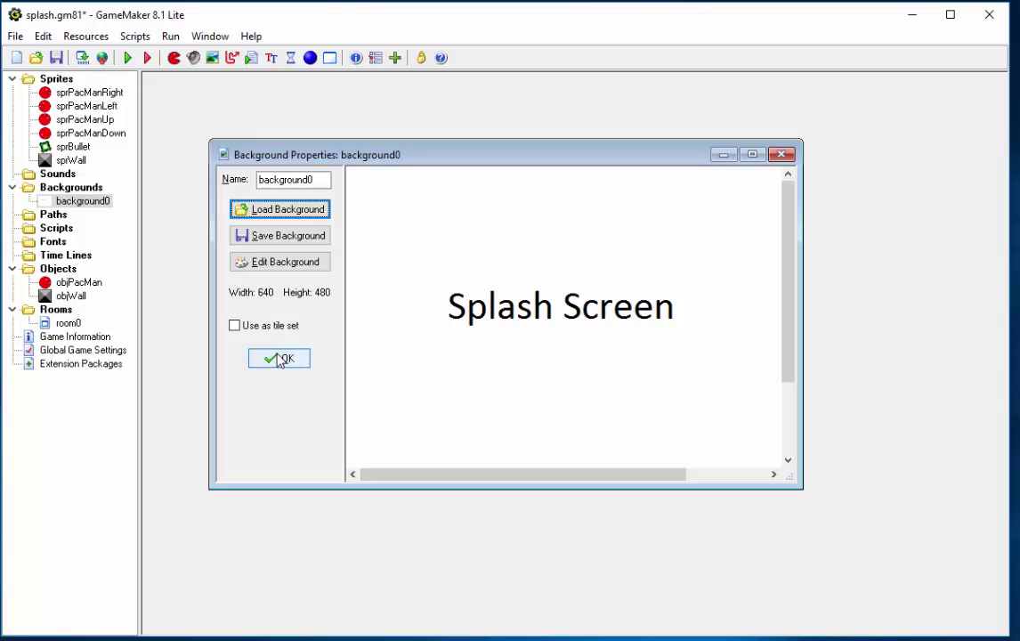
pyautogui.moveTo(322, 179); pyautogui.dragTo(219, 178)
pyautogui.write('bgS')
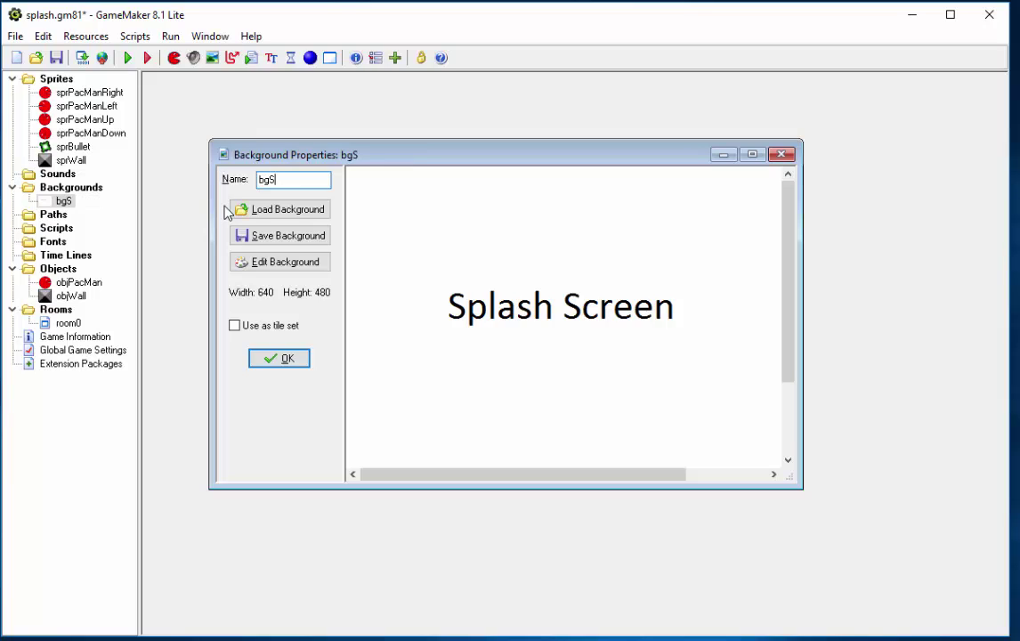
pyautogui.write('plash')
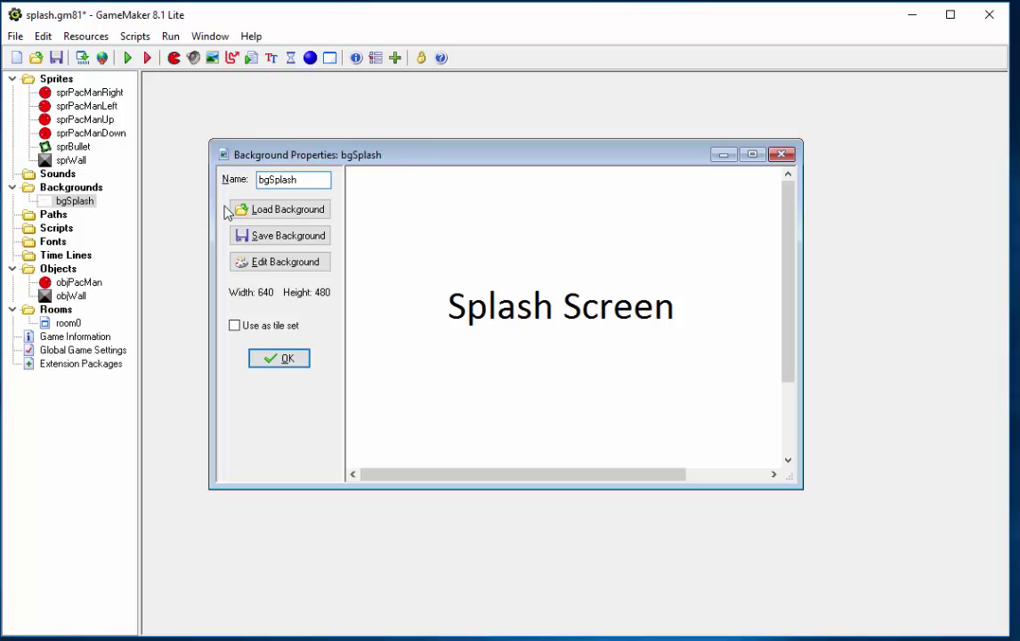
pyautogui.click(286, 360)
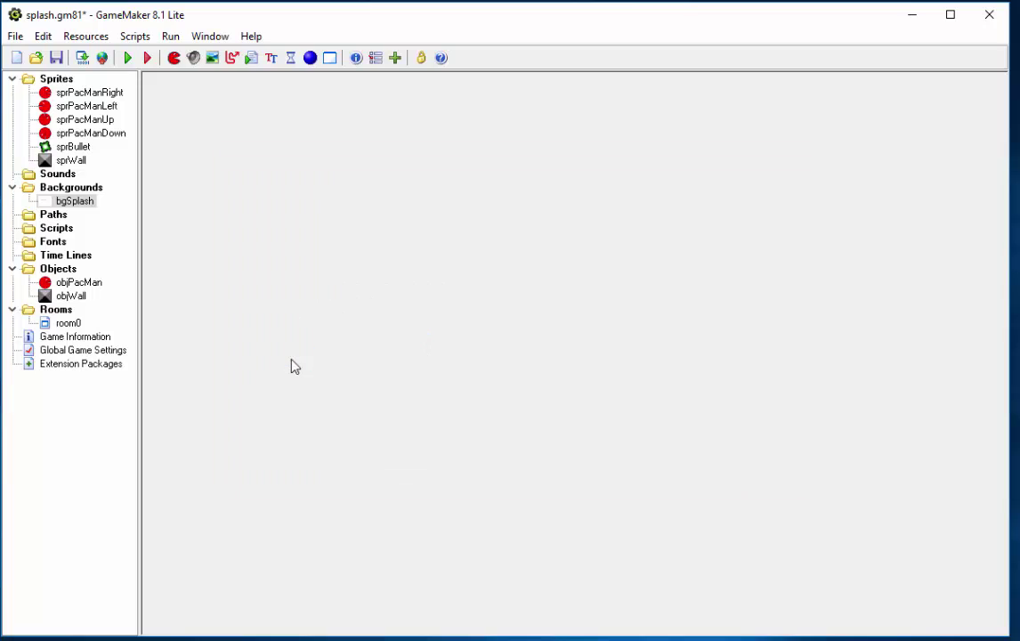
pyautogui.rightClick(66, 205)
pyautogui.click(71, 190)
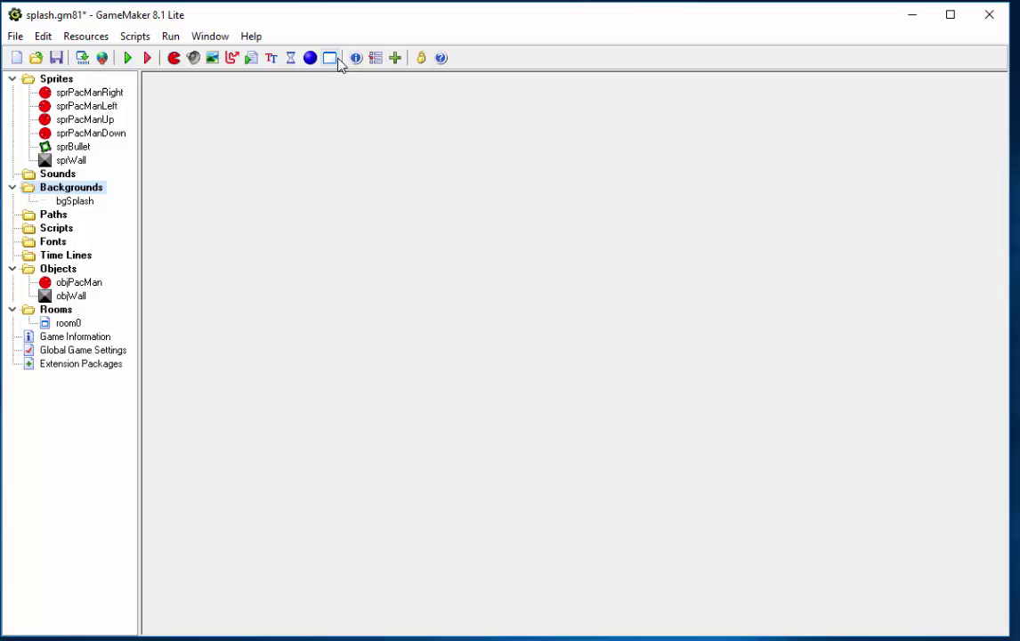
# Step: Create two new rooms, room1 and room2, and close their editors
pyautogui.click(330, 58)
pyautogui.click(329, 58)
pyautogui.click(962, 197)
pyautogui.click(961, 176)
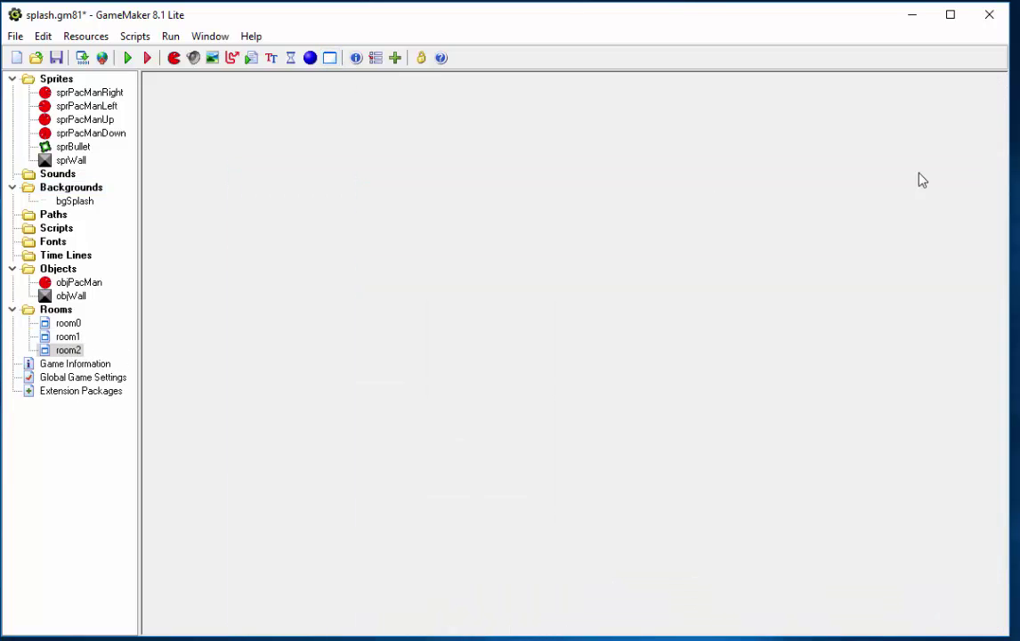
# Step: Create a background named bgMain loaded with the 640 × 480 Main.png image
pyautogui.click(212, 59)
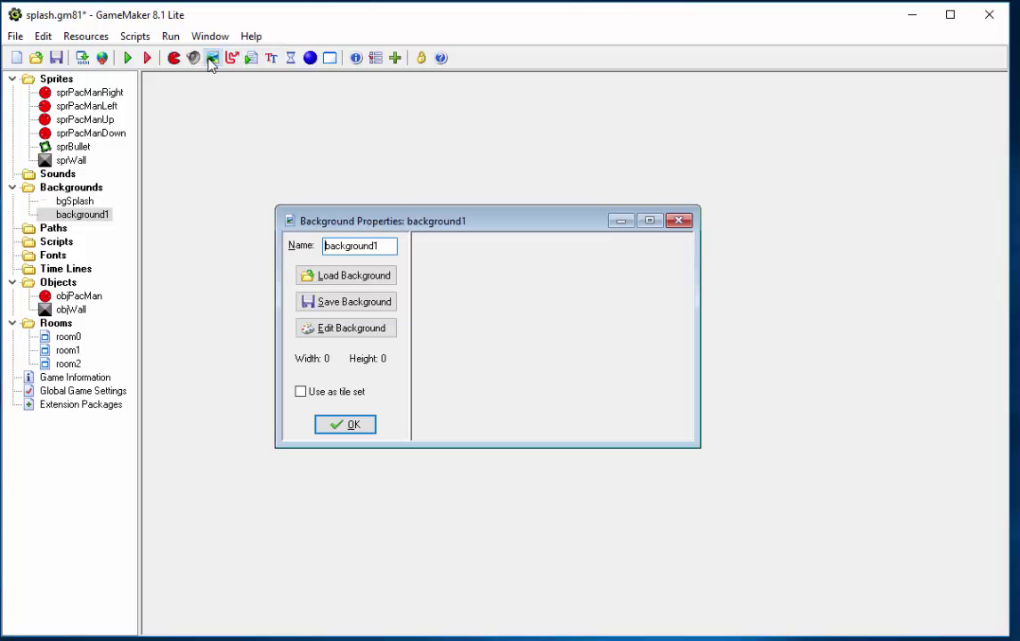
pyautogui.click(386, 279)
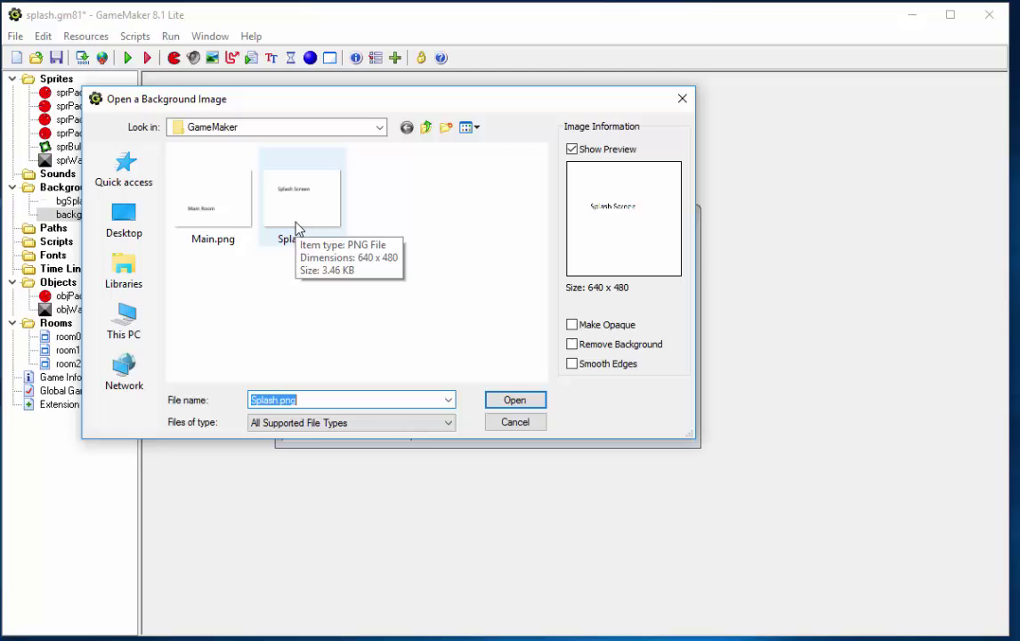
pyautogui.click(233, 203)
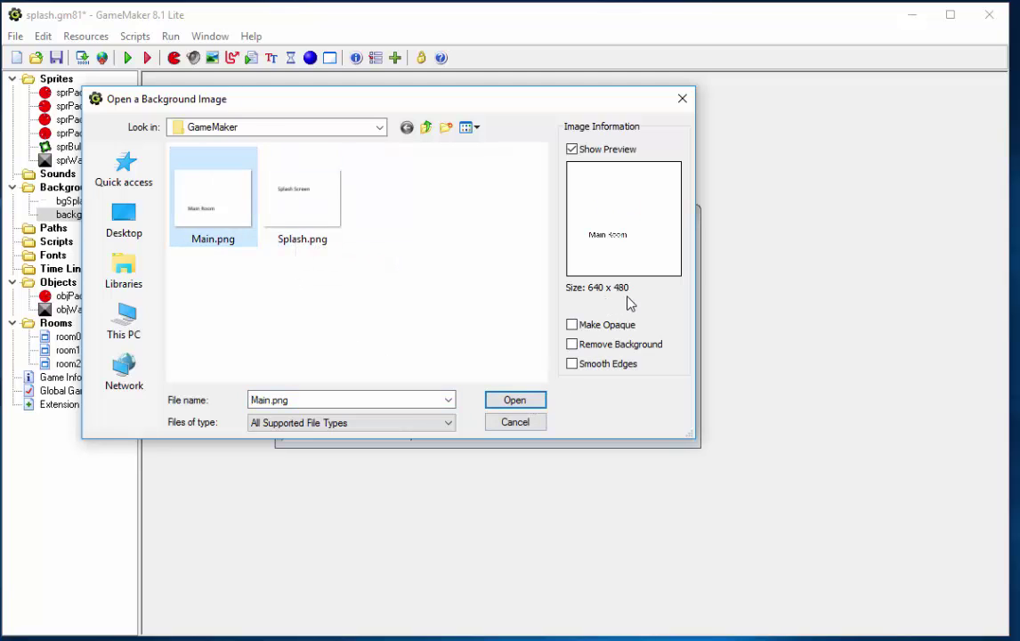
pyautogui.click(521, 403)
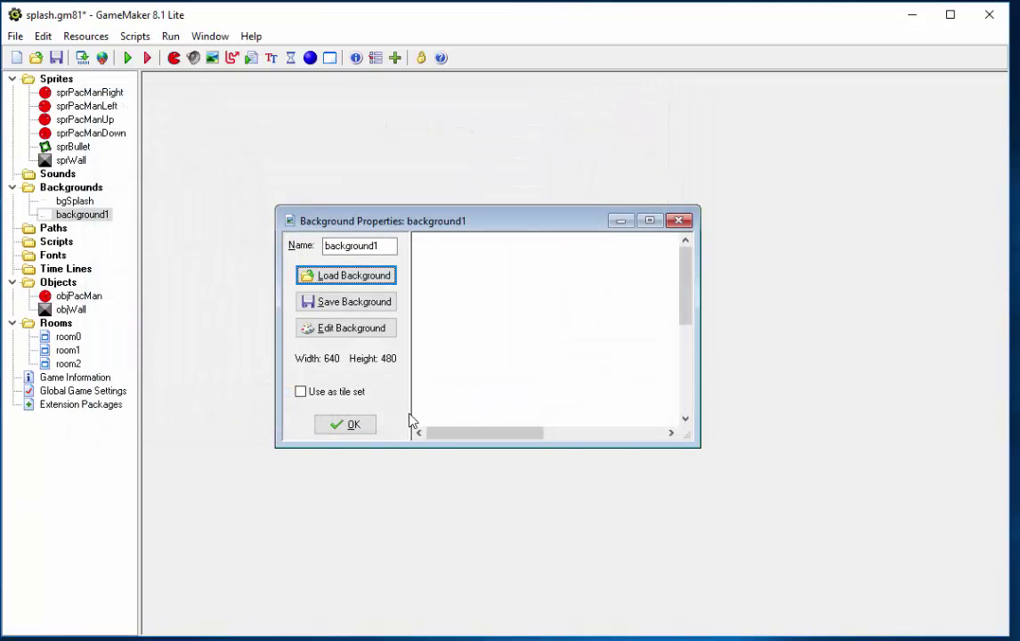
pyautogui.doubleClick(378, 245)
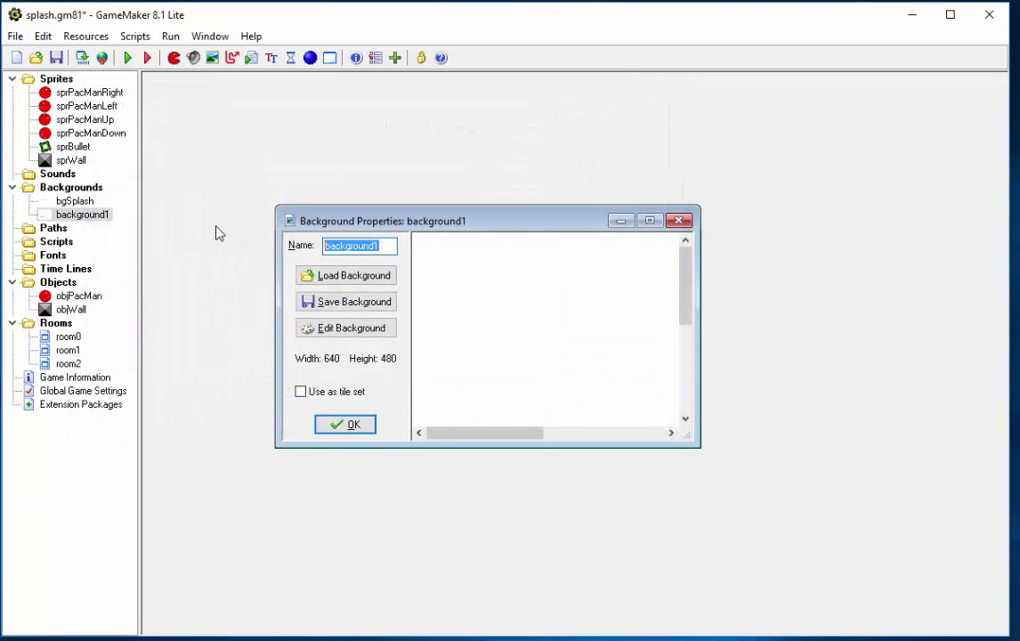
pyautogui.write('bgMain')
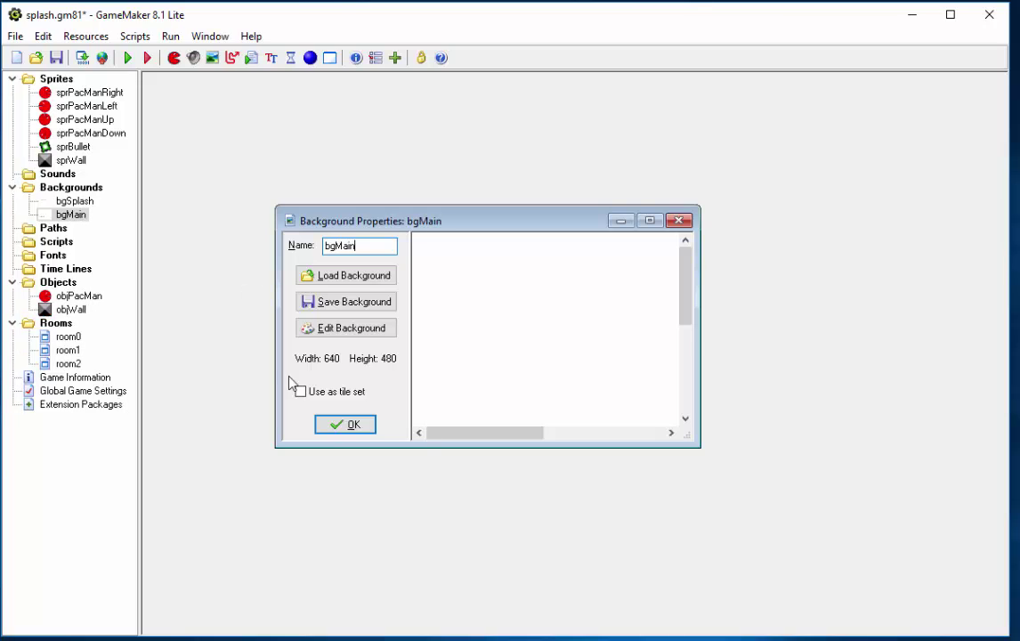
pyautogui.click(347, 425)
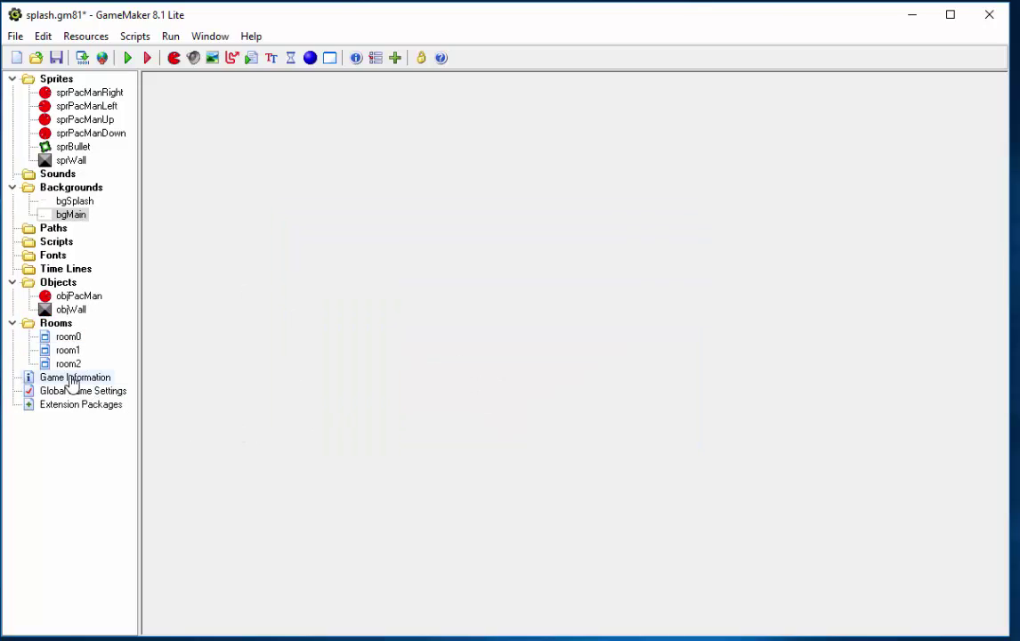
# Step: Delete room1 and room2, confirming each deletion
pyautogui.rightClick(67, 352)
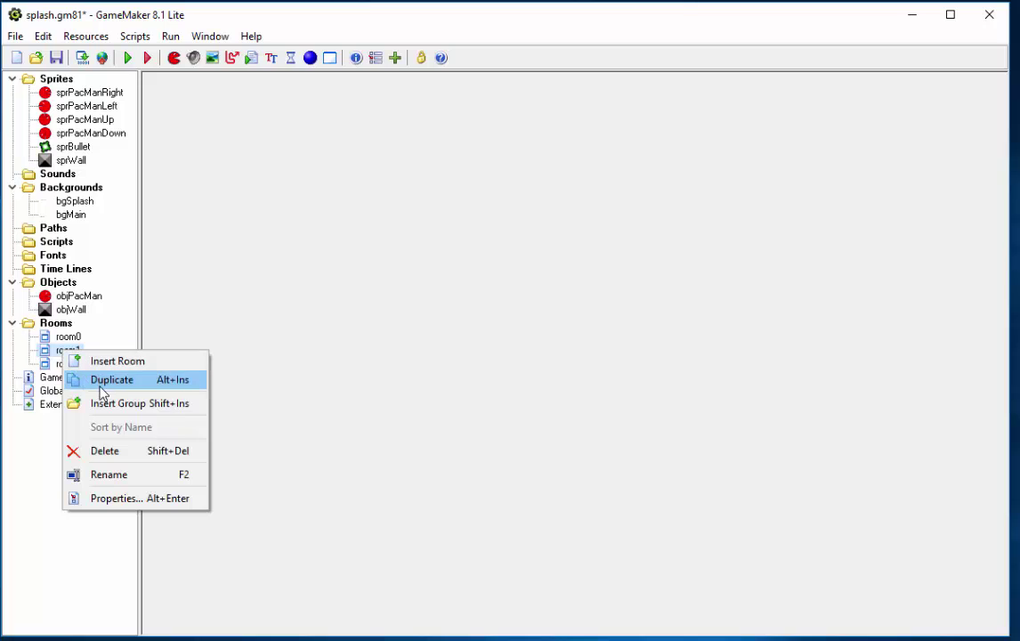
pyautogui.click(100, 452)
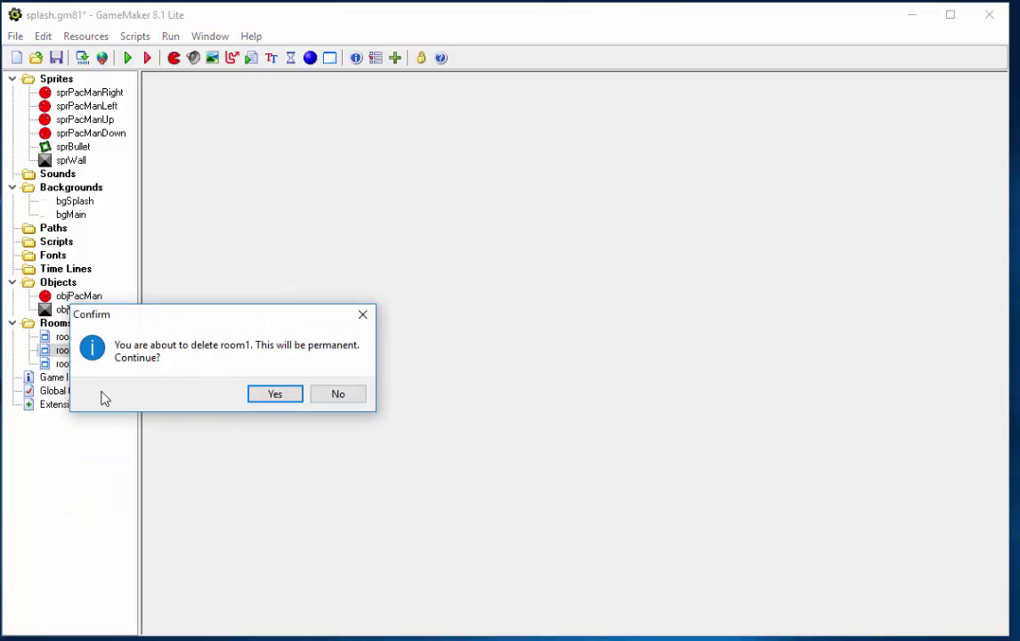
pyautogui.click(267, 396)
pyautogui.rightClick(78, 355)
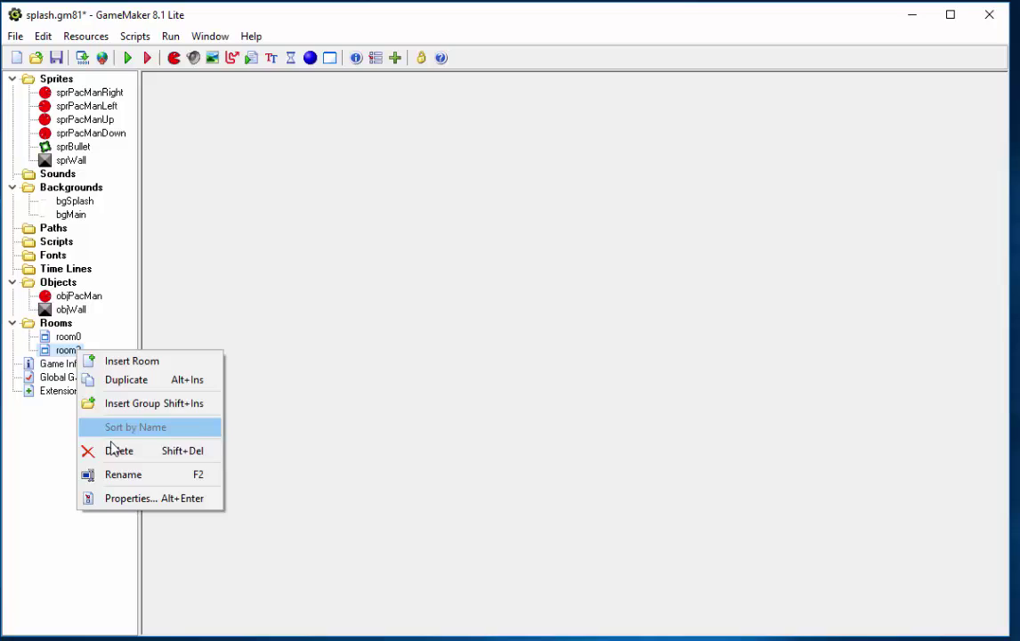
pyautogui.click(107, 448)
pyautogui.click(275, 398)
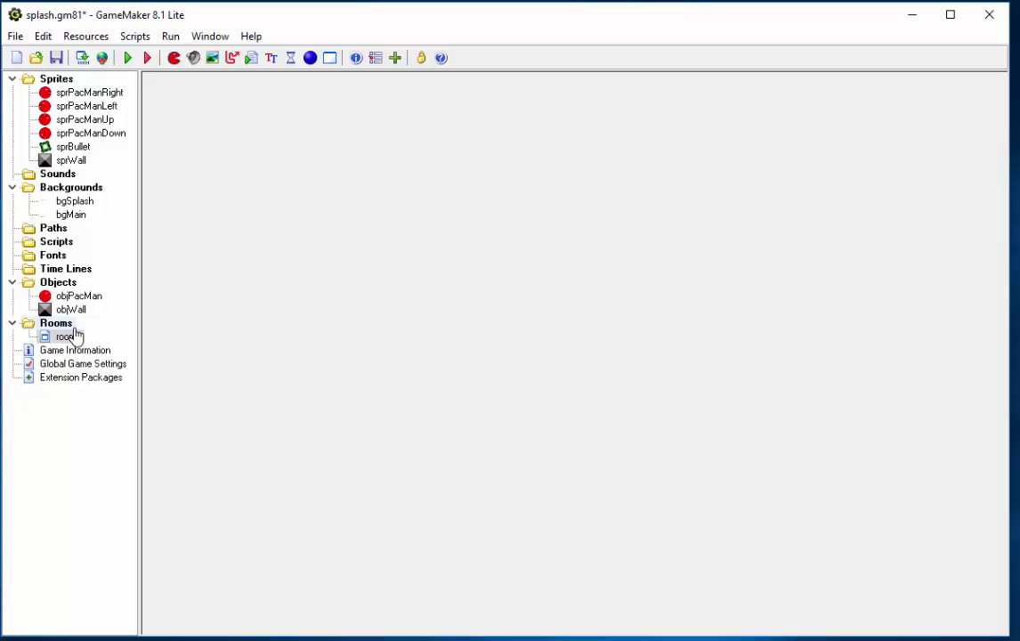
# Step: Open room0's editor, moving it up-left and enlarging it
pyautogui.doubleClick(67, 336)
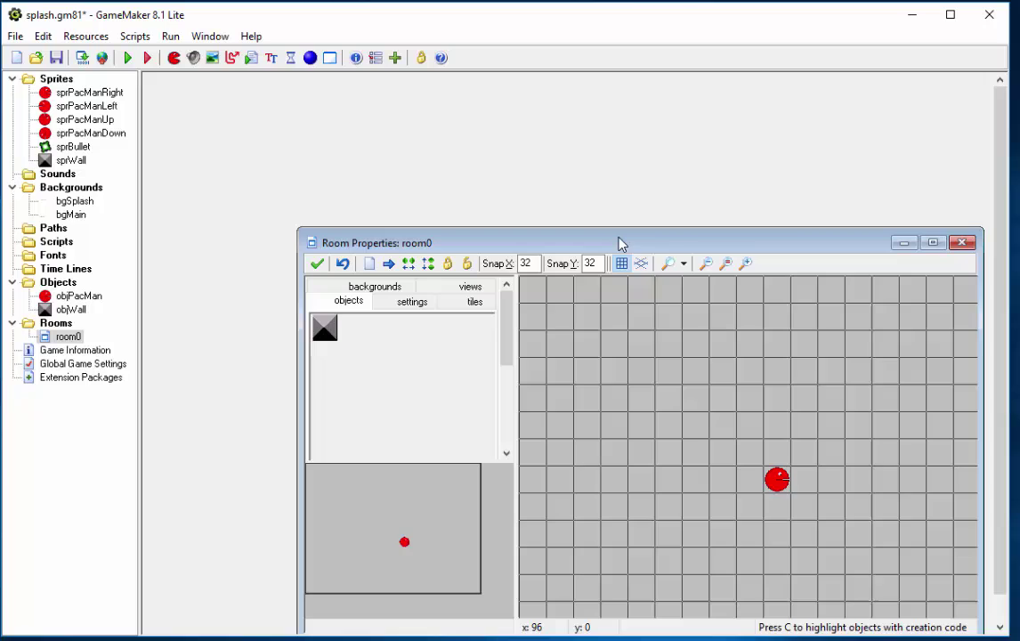
pyautogui.moveTo(620, 240); pyautogui.dragTo(499, 89)
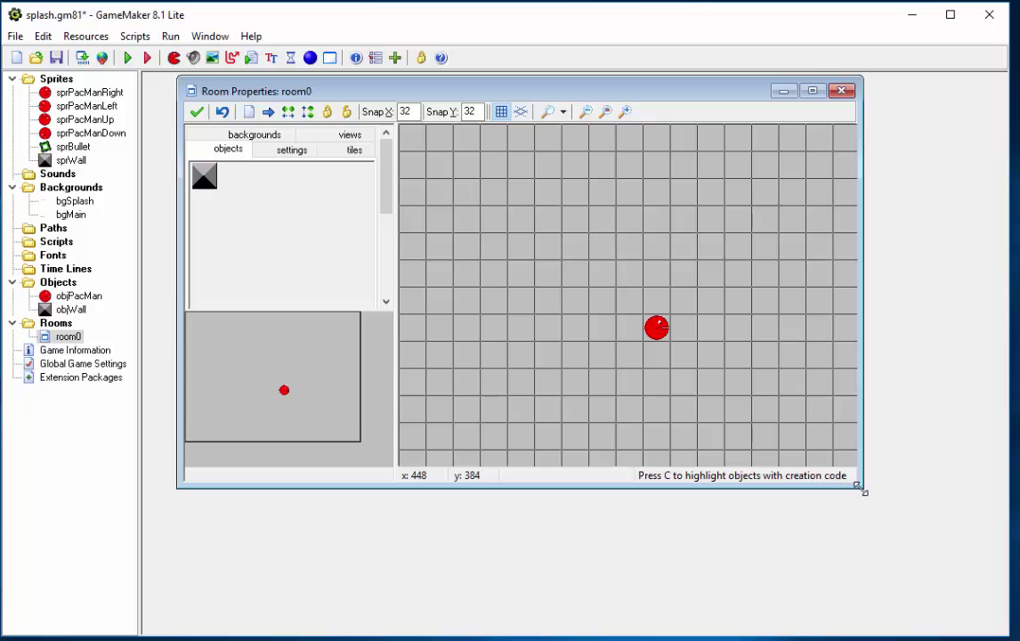
pyautogui.moveTo(860, 487); pyautogui.dragTo(985, 580)
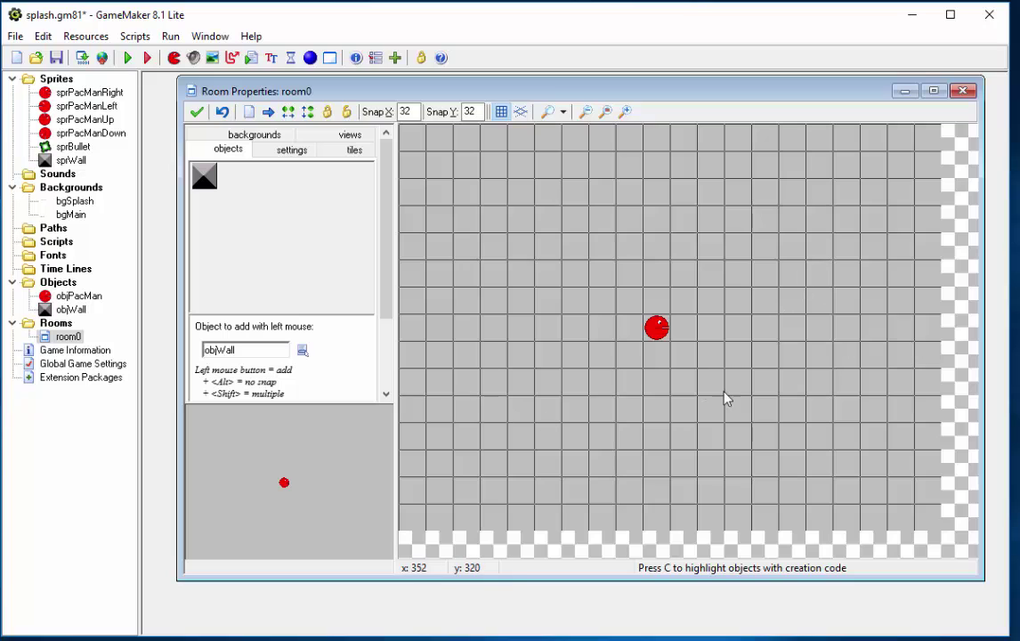
# Step: Rename room0 to rmMain and caption it 'This is the main room'
pyautogui.click(284, 152)
pyautogui.click(280, 176)
pyautogui.hotkey('ctrl', 'a')
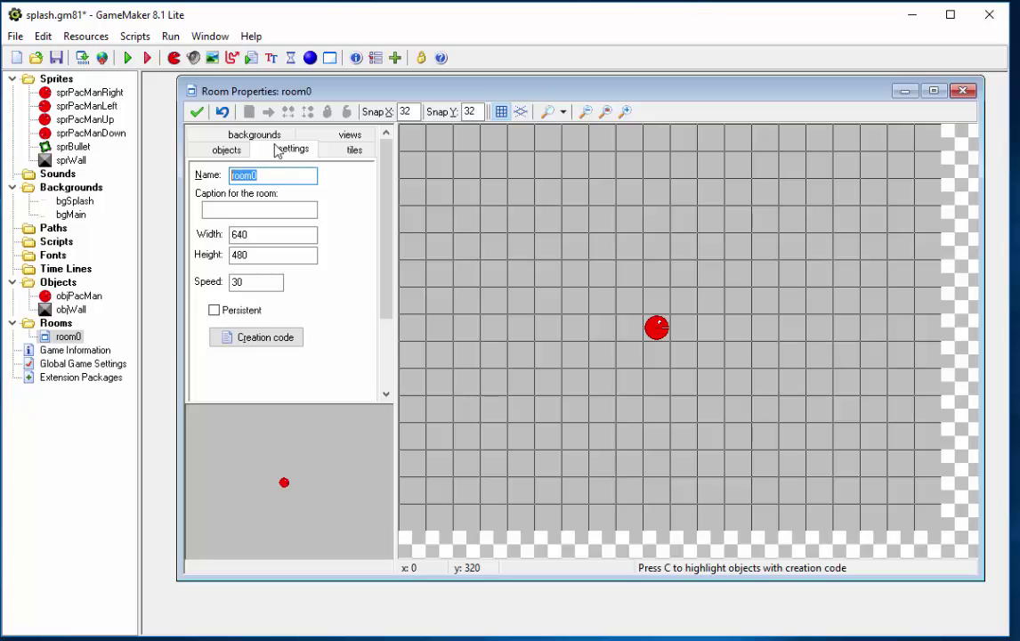
pyautogui.write('rmMain')
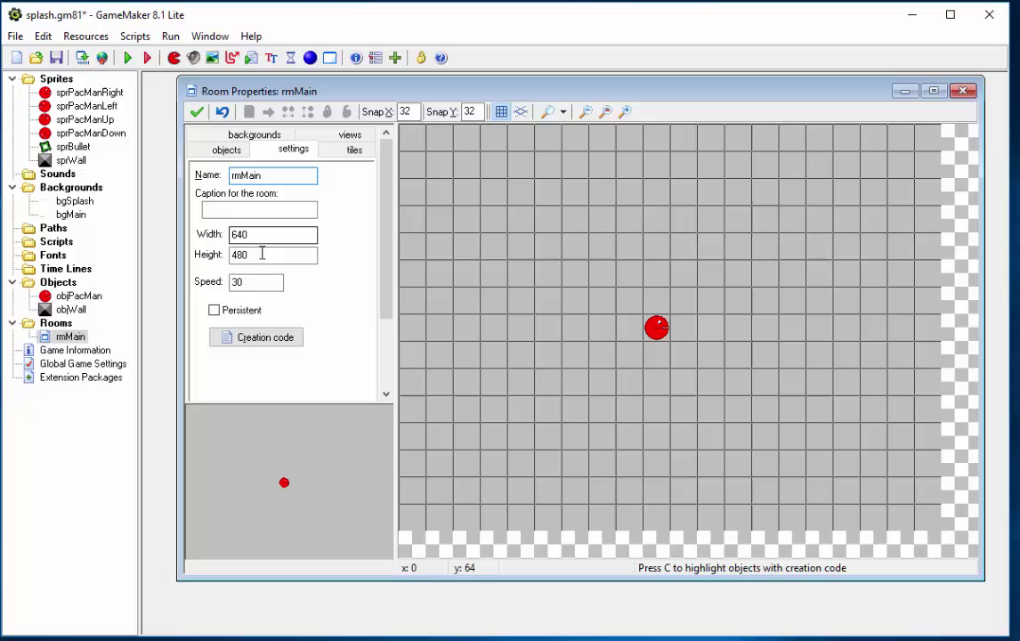
pyautogui.click(263, 210)
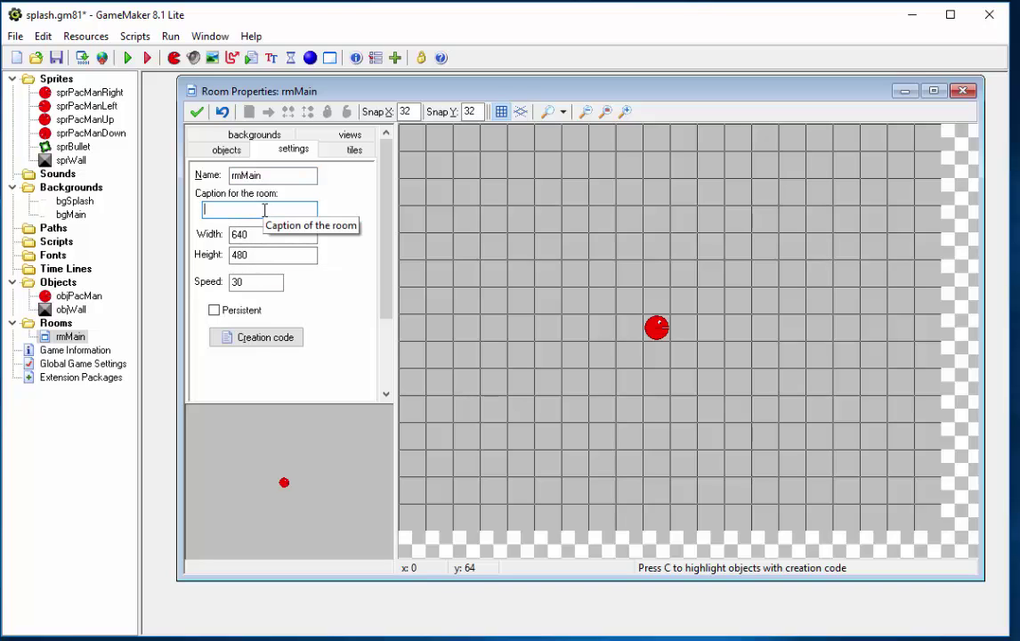
pyautogui.write('This is the main room')
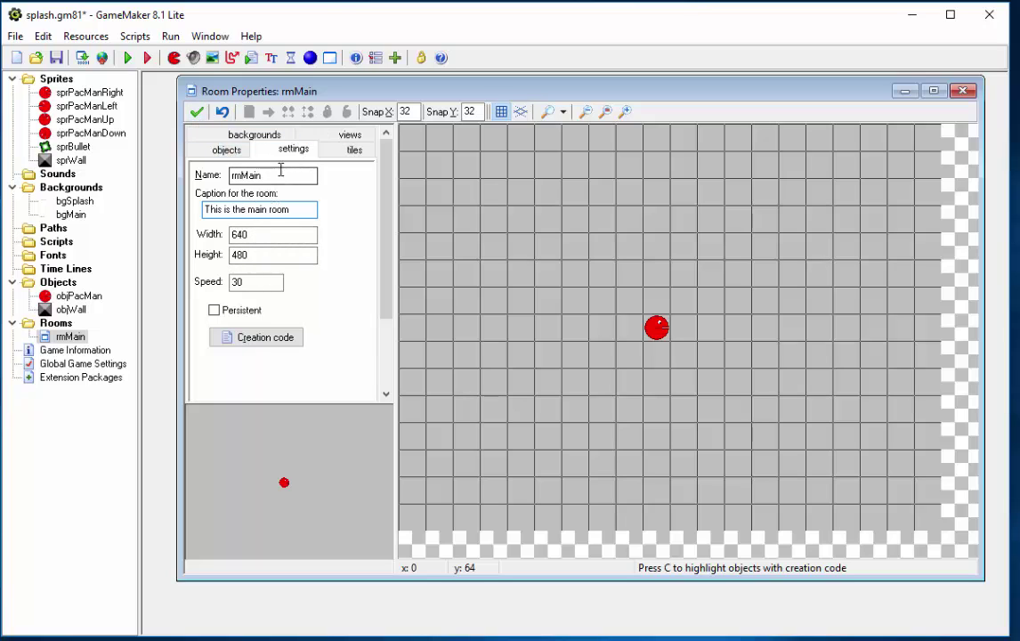
# Step: Set the room's background to bgMain, showing the Main Room image
pyautogui.click(274, 135)
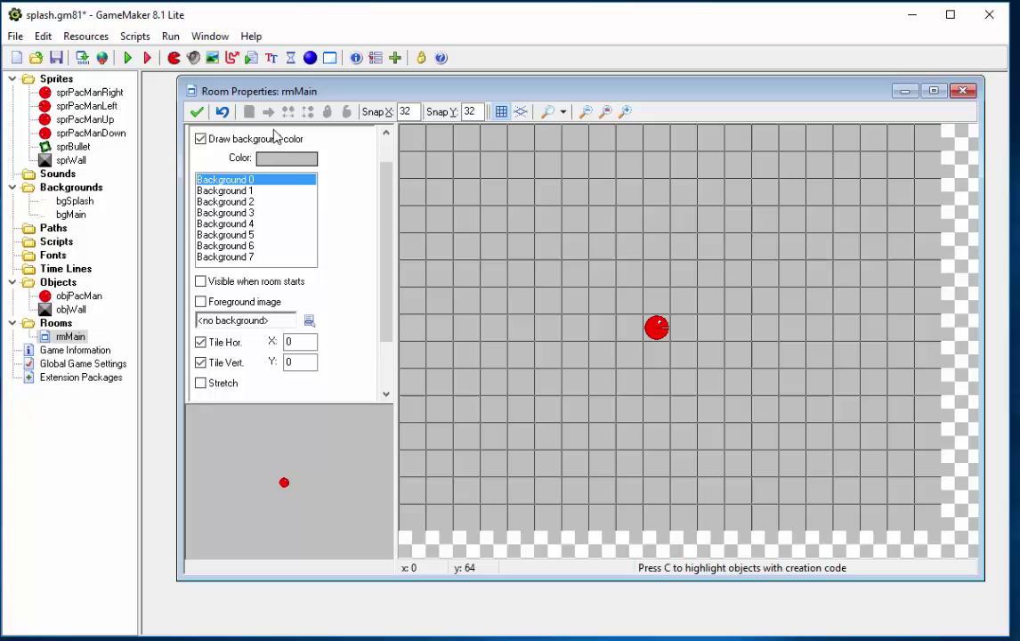
pyautogui.click(309, 322)
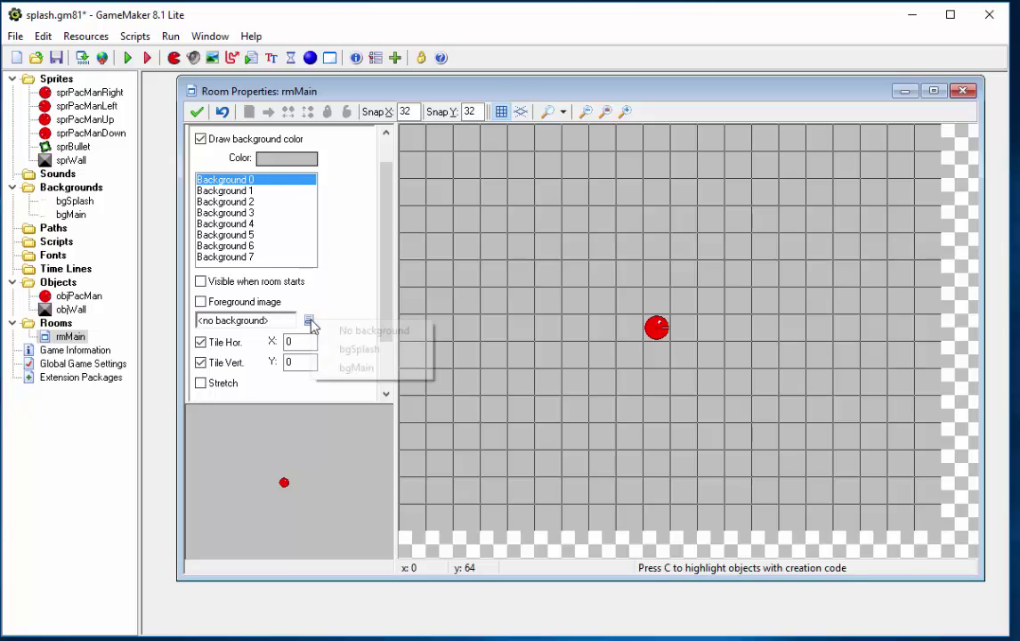
pyautogui.click(356, 368)
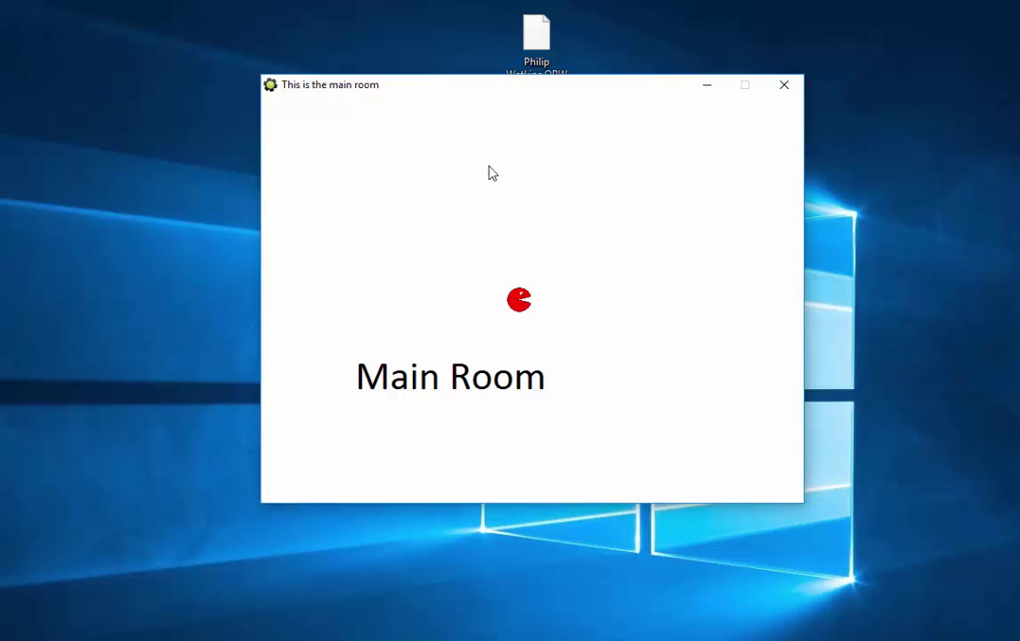
pyautogui.press('Down')
pyautogui.press('Left')
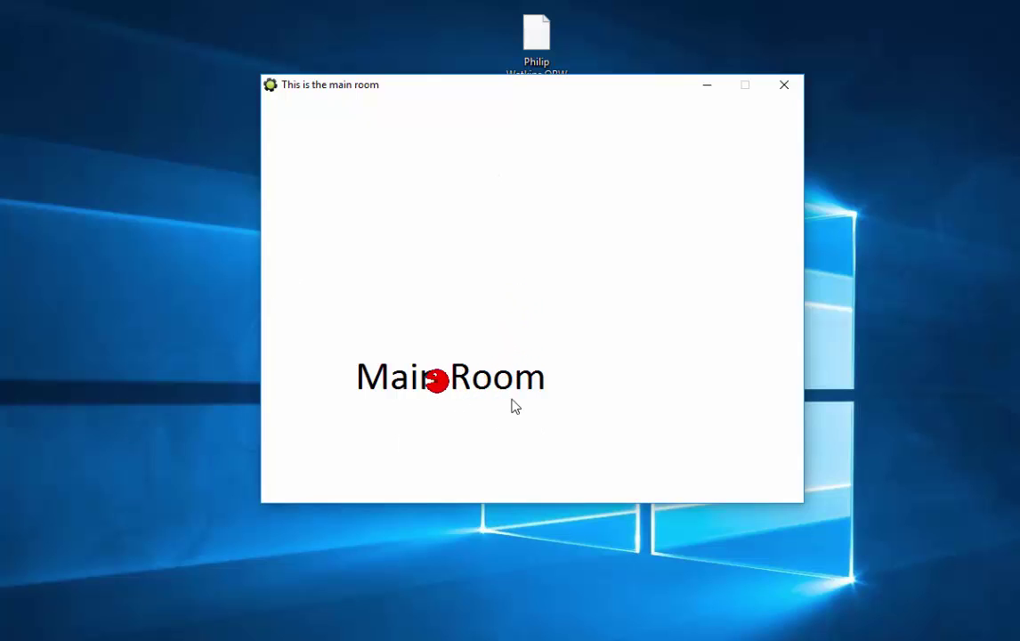
pyautogui.press('Up')
pyautogui.press('Up')
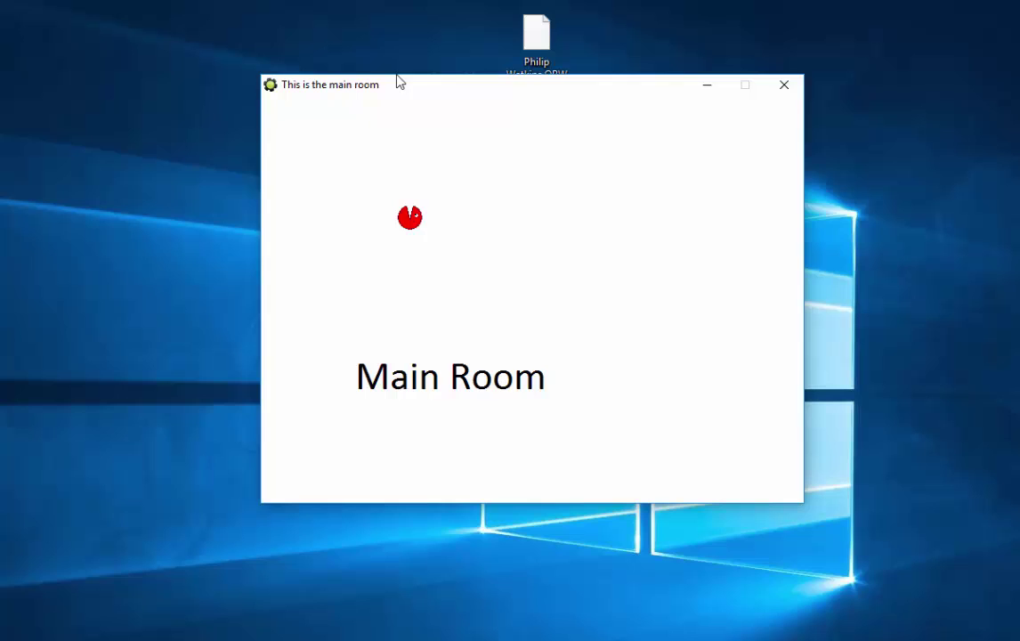
pyautogui.press('Escape')
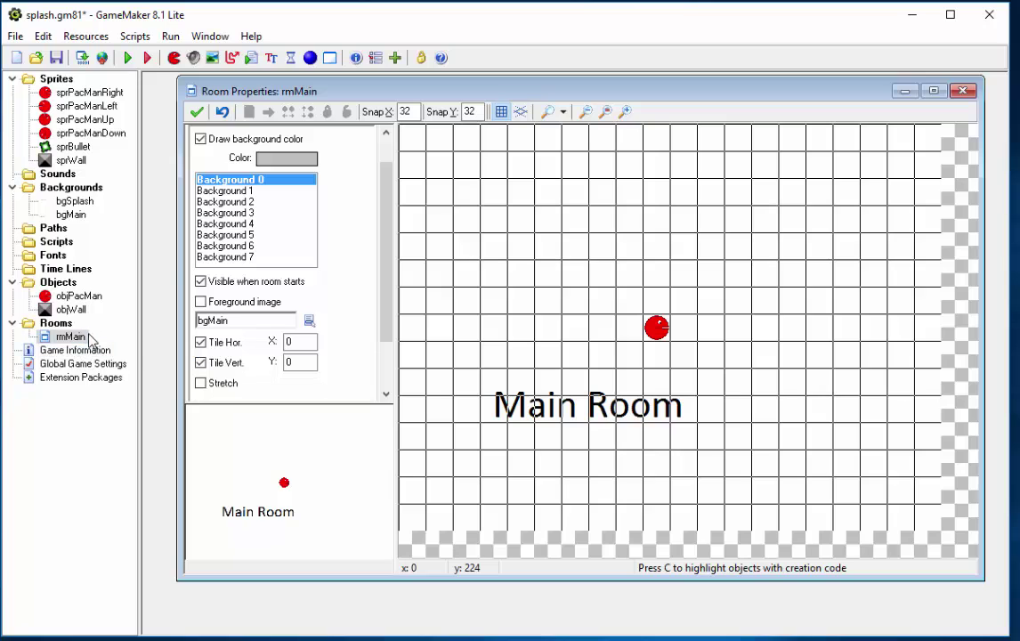
# Step: Create room3, rename it rmSplash, and give it the caption 'Splash Screen'
pyautogui.click(330, 58)
pyautogui.moveTo(505, 256); pyautogui.dragTo(370, 112)
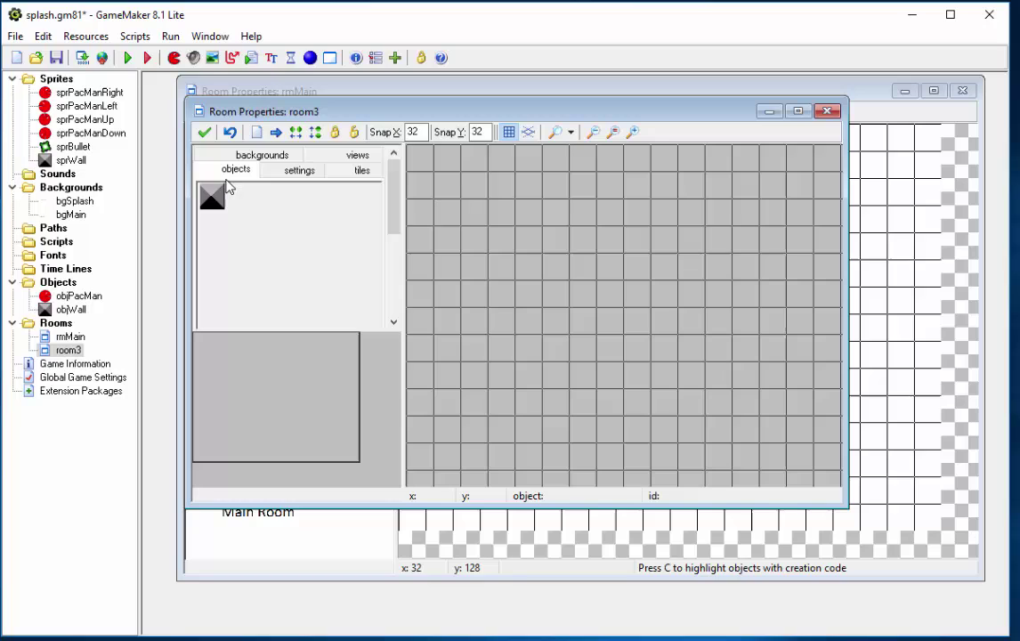
pyautogui.click(301, 170)
pyautogui.doubleClick(258, 195)
pyautogui.write('rmSplash')
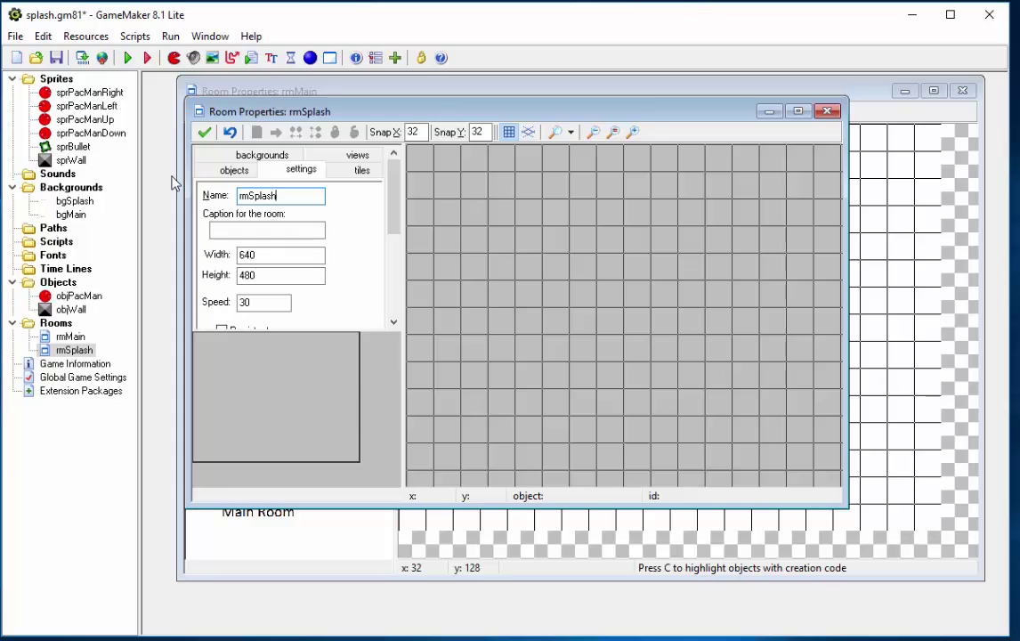
pyautogui.click(206, 231)
pyautogui.write('Splash Screen')
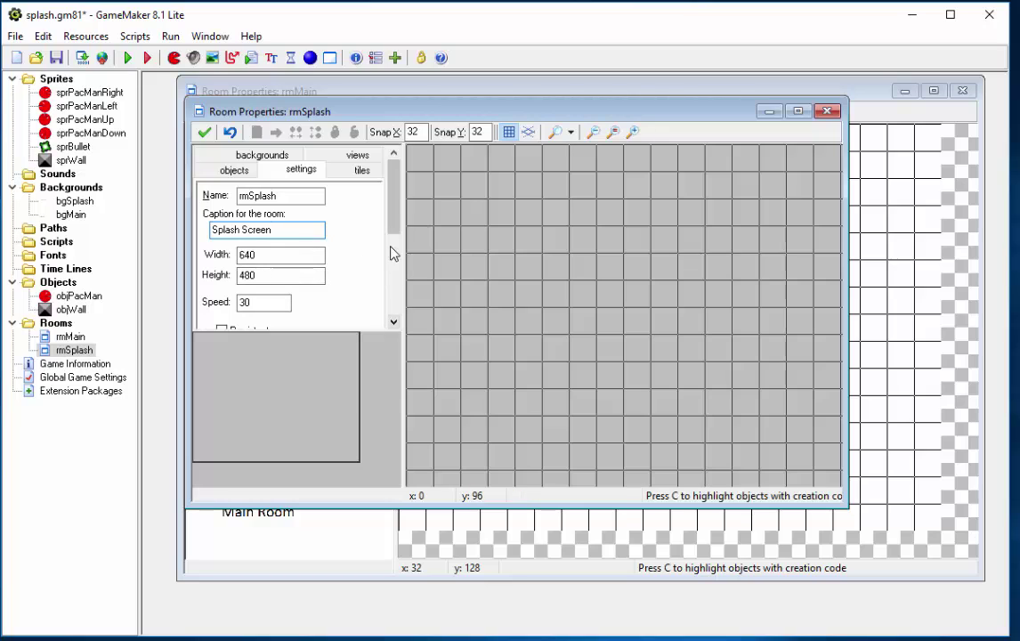
pyautogui.scroll(-2, 398, 260)
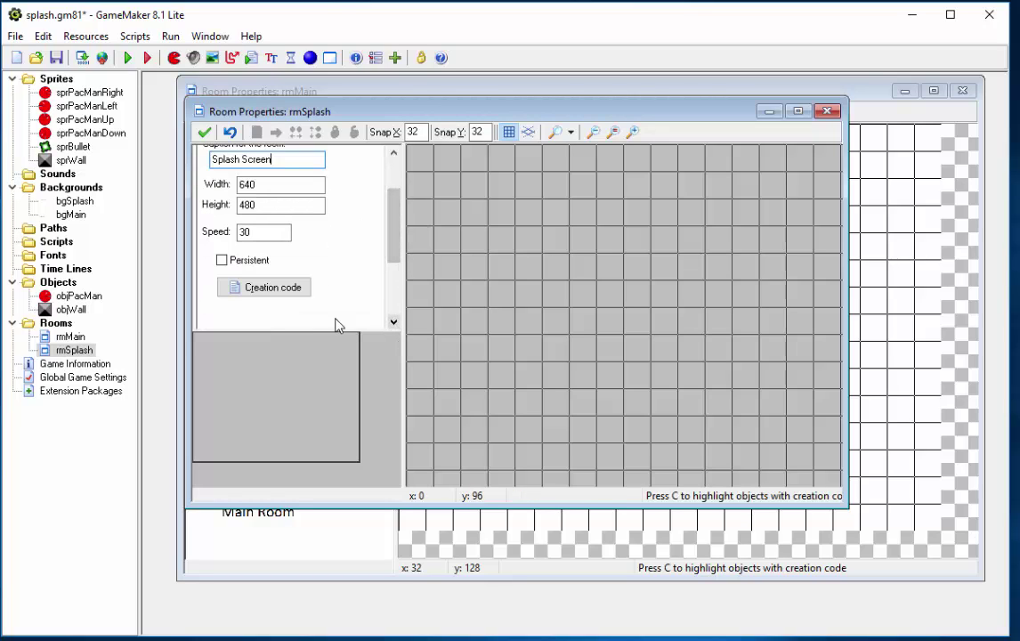
# Step: Make bgSplash the background of rmSplash, then save and close the room
pyautogui.moveTo(398, 233); pyautogui.dragTo(398, 174)
pyautogui.click(273, 158)
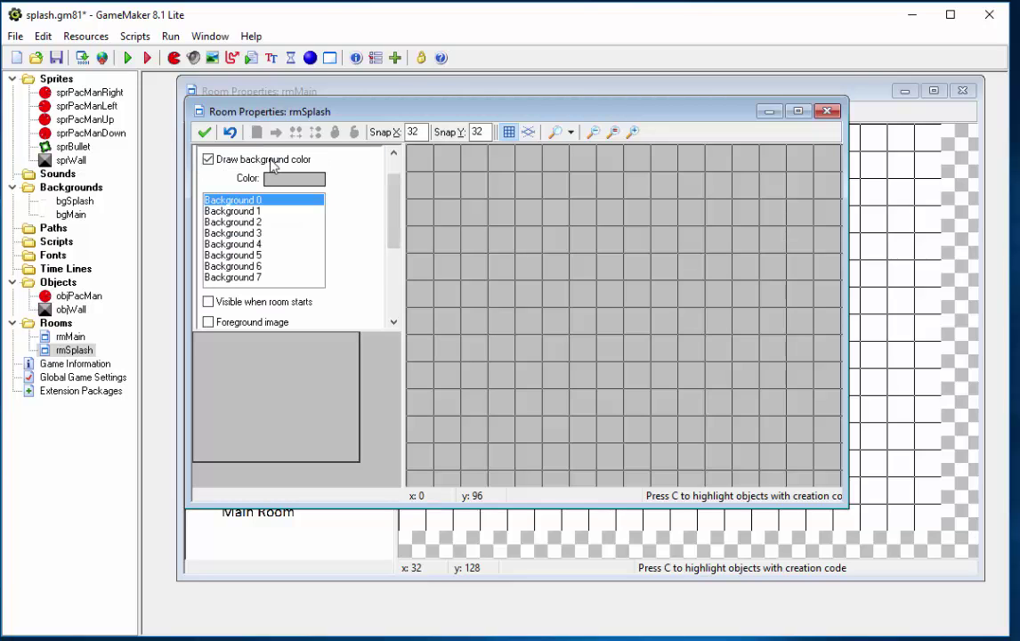
pyautogui.moveTo(385, 328); pyautogui.dragTo(343, 414)
pyautogui.click(318, 340)
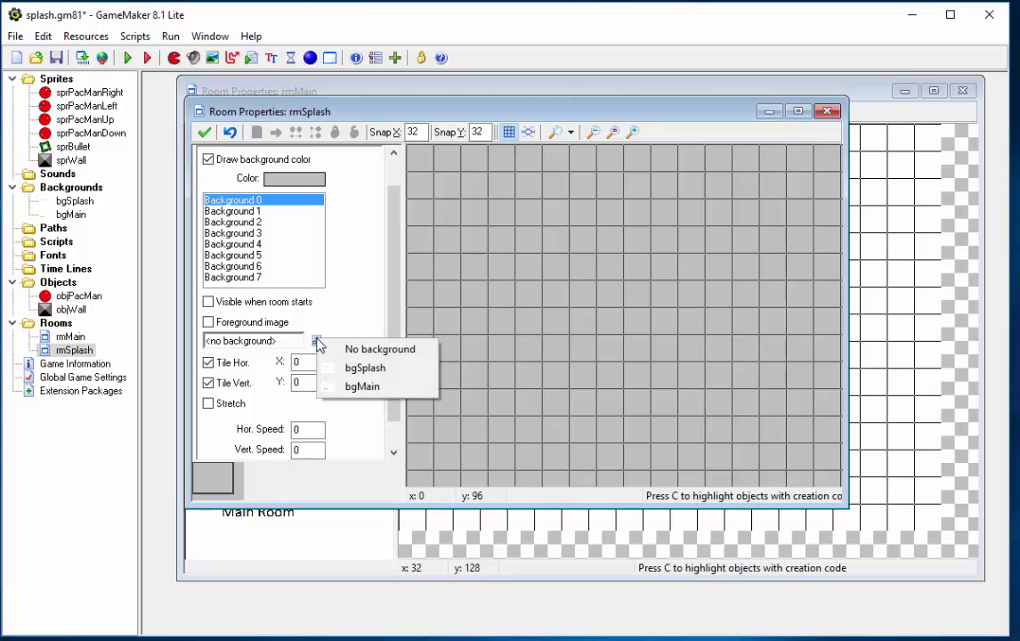
pyautogui.click(338, 372)
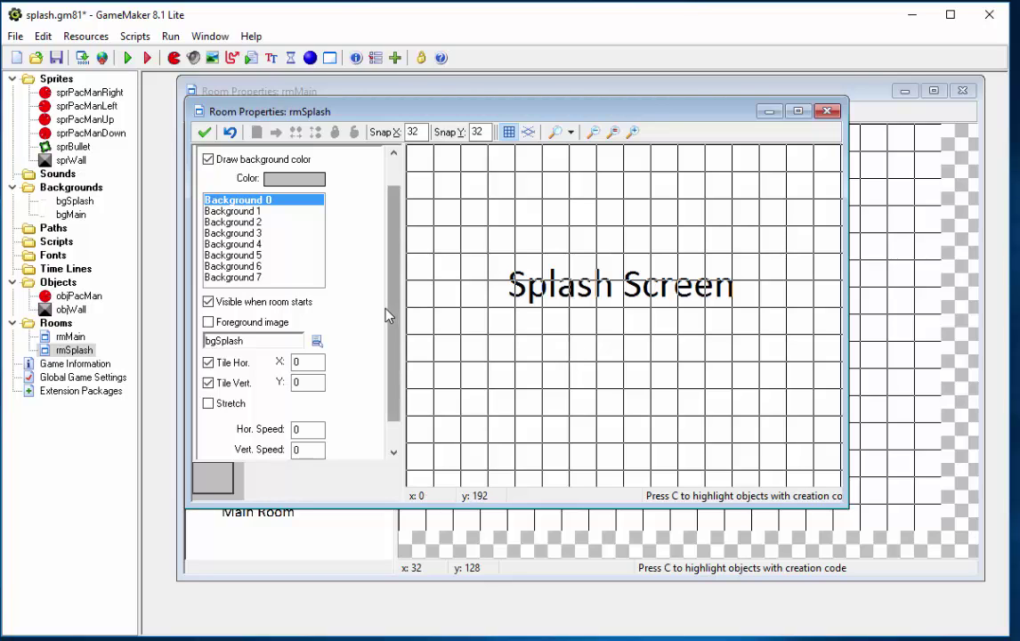
pyautogui.click(204, 132)
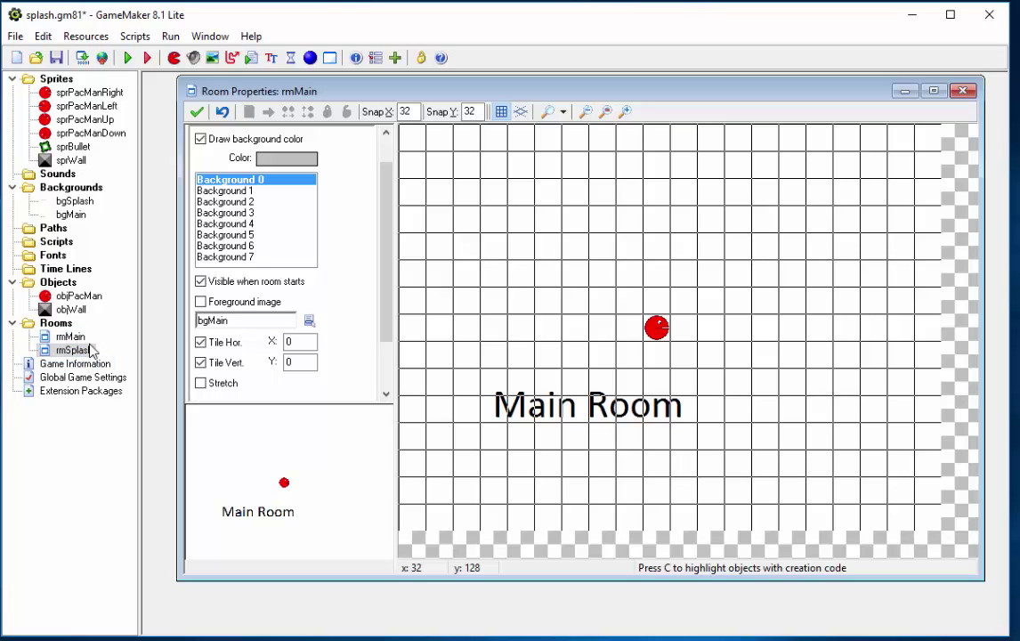
pyautogui.click(76, 351)
pyautogui.click(75, 338)
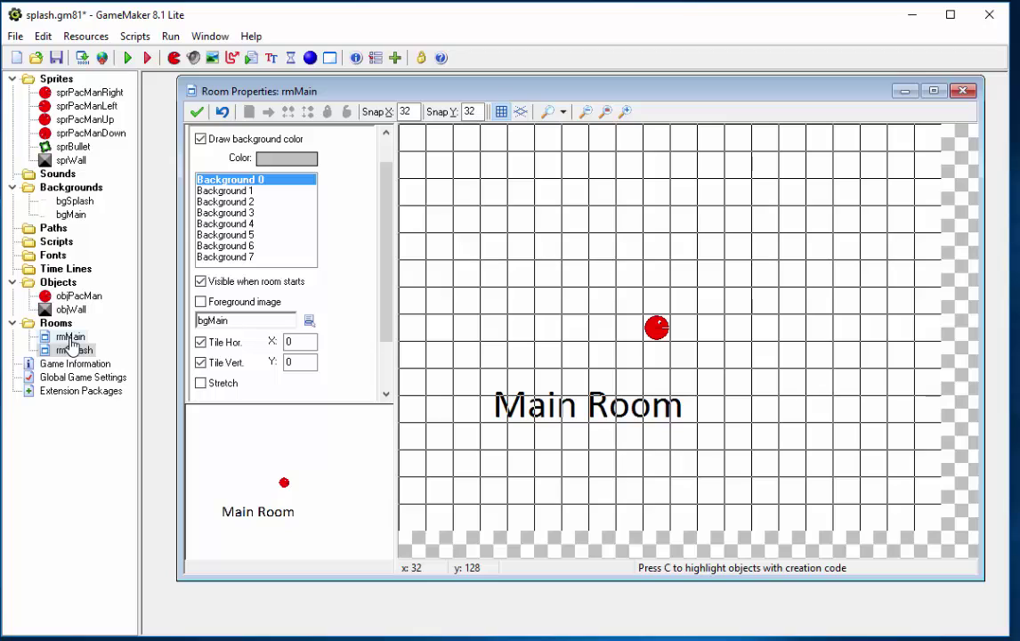
# Step: Test-run the game with rmSplash selected, then close the game window
pyautogui.click(73, 349)
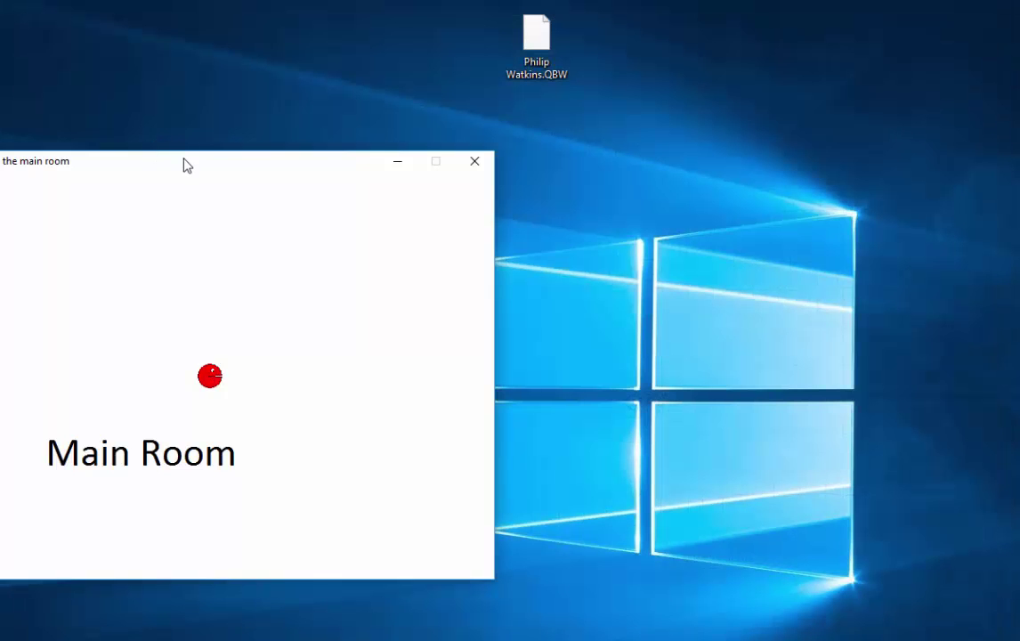
pyautogui.moveTo(184, 162); pyautogui.dragTo(419, 82)
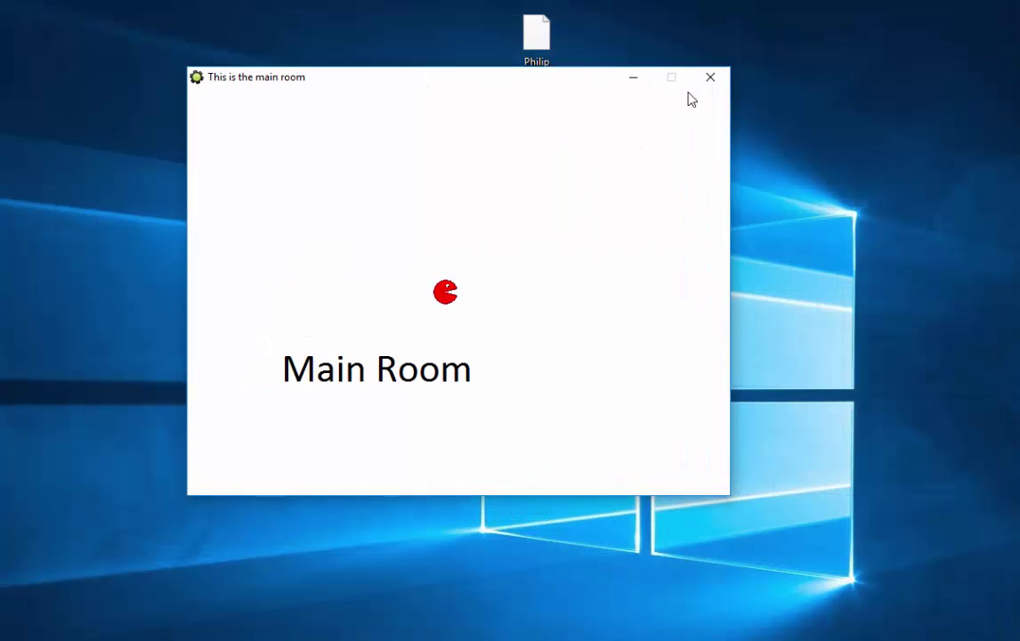
pyautogui.click(710, 79)
# Step: Move rmSplash above rmMain in the room order and re-run to confirm it starts first
pyautogui.moveTo(55, 340); pyautogui.dragTo(72, 345)
pyautogui.click(128, 59)
pyautogui.moveTo(248, 165); pyautogui.dragTo(446, 136)
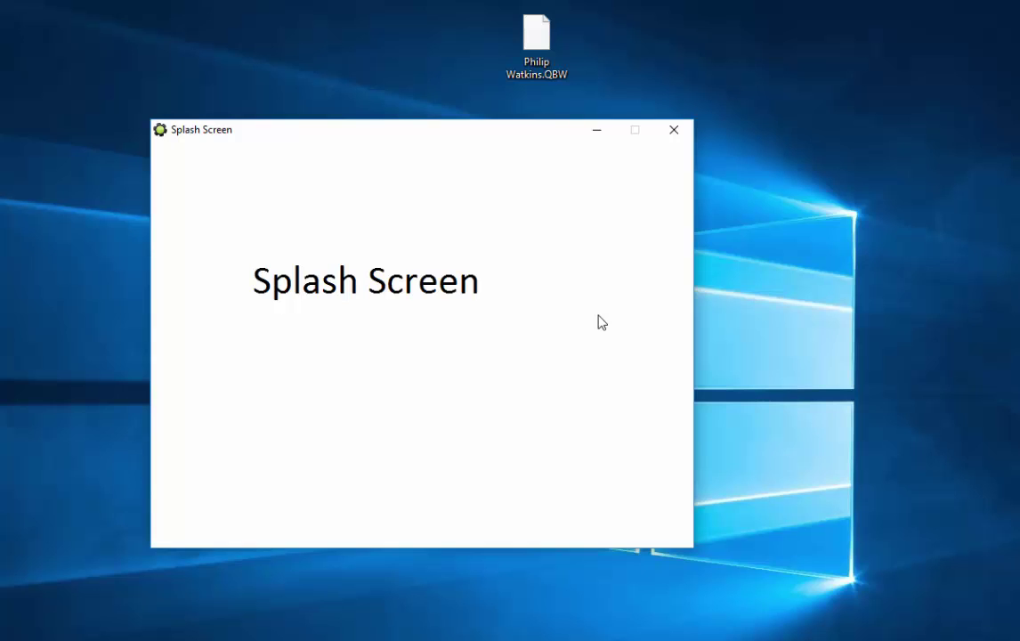
pyautogui.press('Escape')
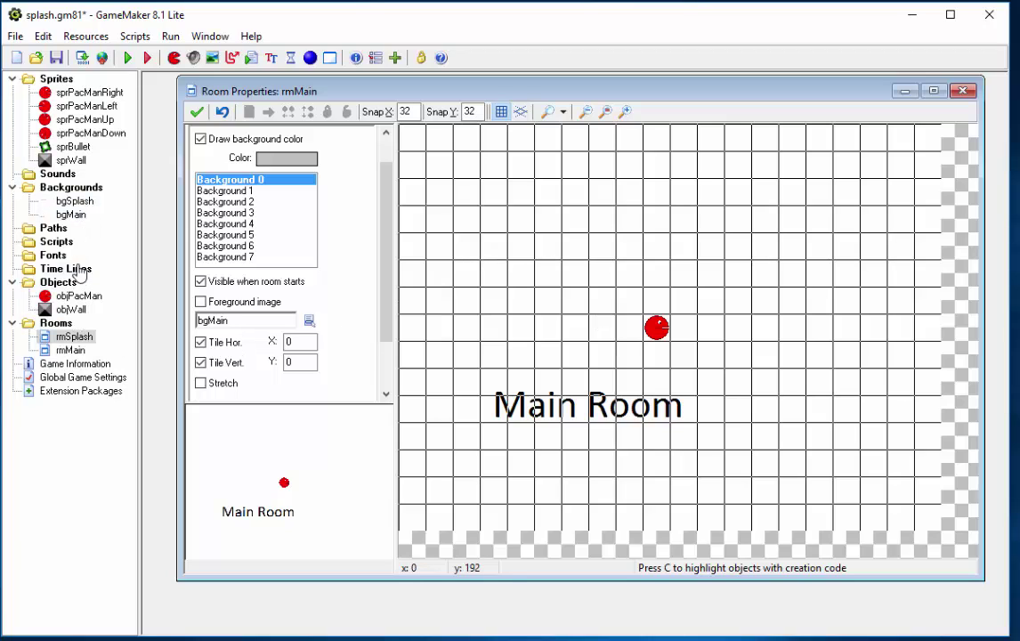
# Step: Create a new object with a Key Press <any key> event and rename it objSplash
pyautogui.click(58, 282)
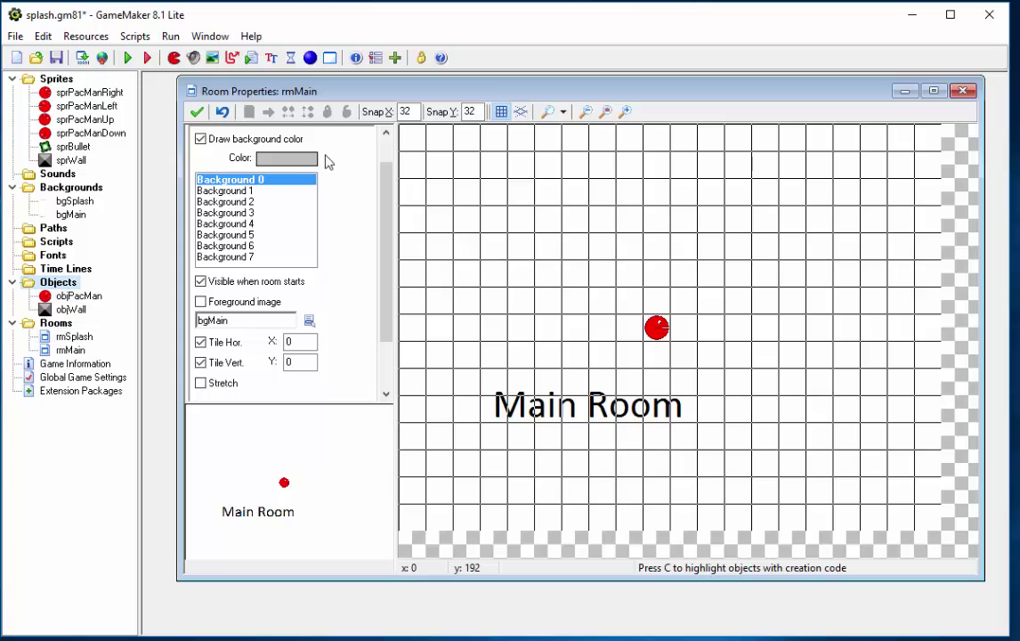
pyautogui.click(310, 58)
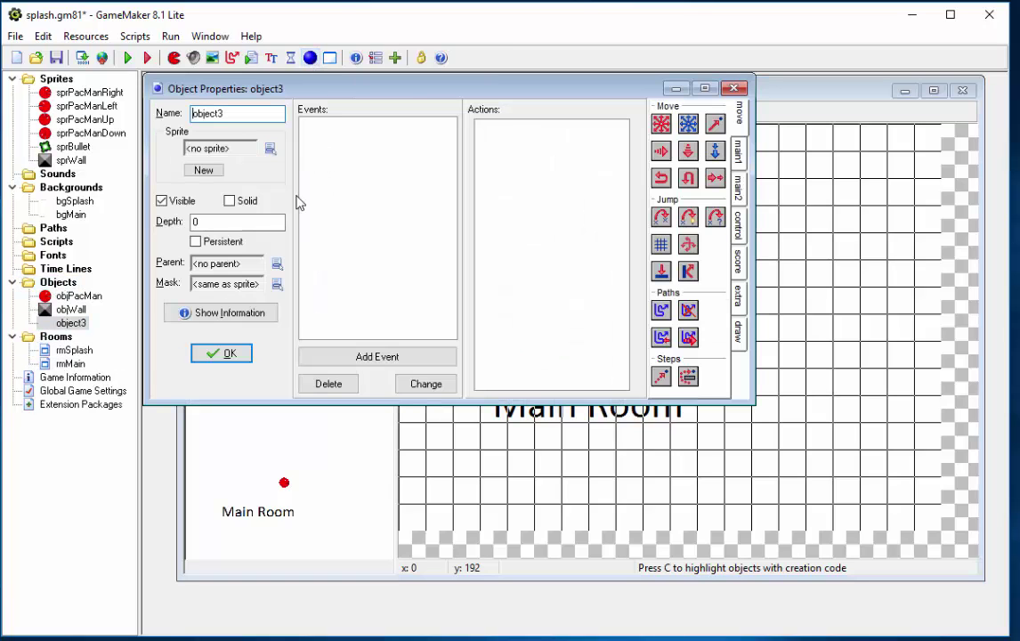
pyautogui.click(336, 361)
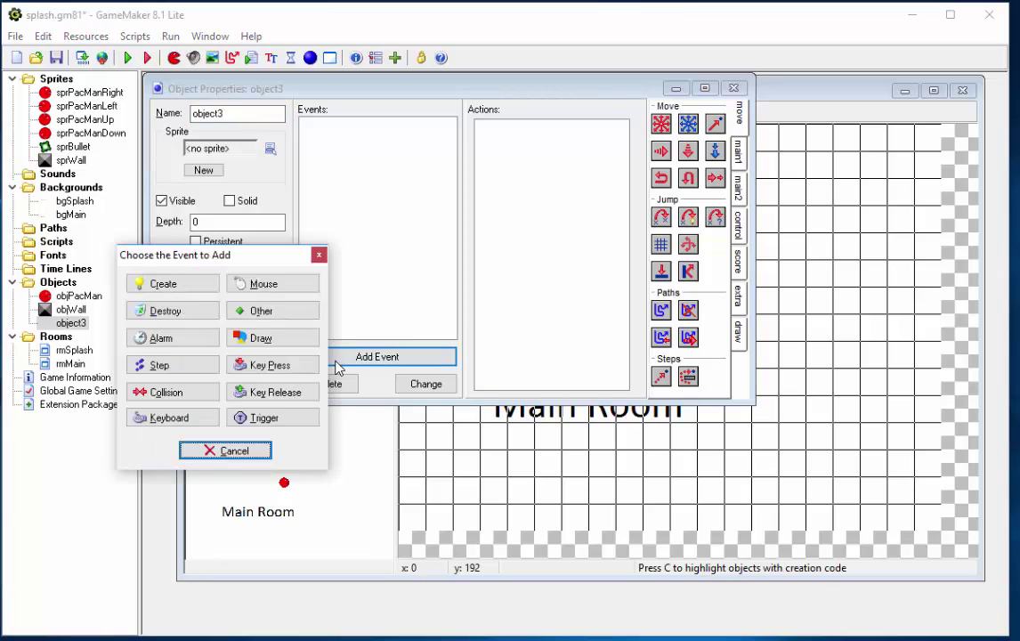
pyautogui.click(275, 370)
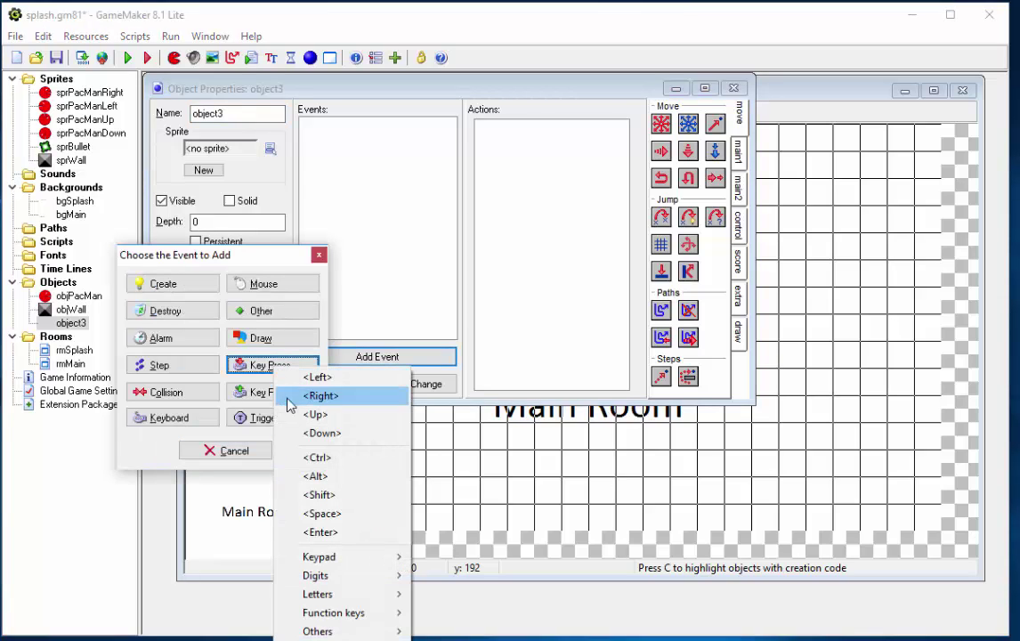
pyautogui.click(446, 391)
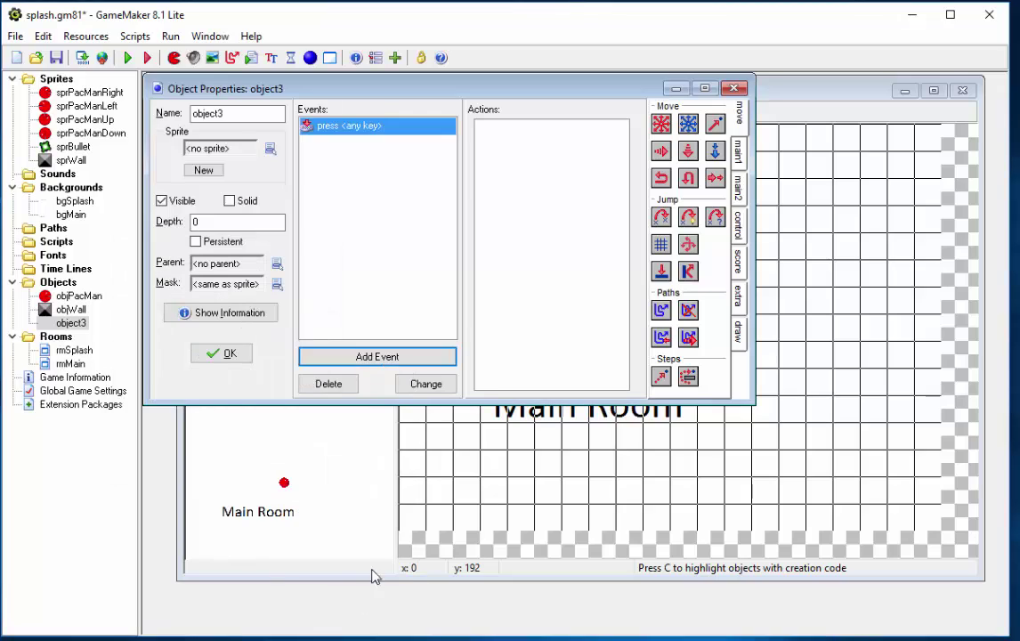
pyautogui.doubleClick(243, 118)
pyautogui.write('obj')
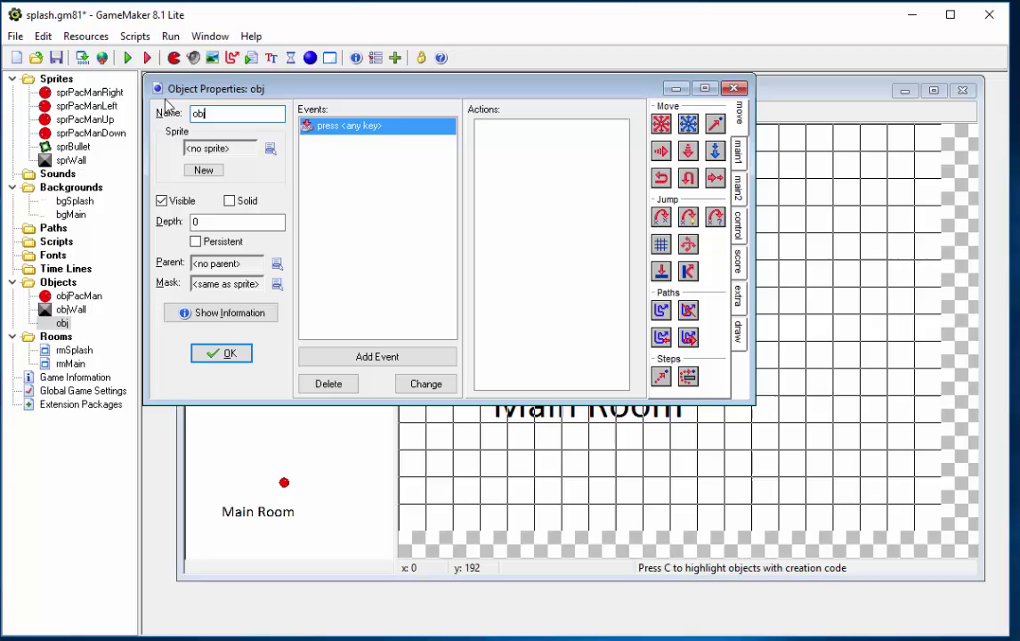
pyautogui.write('Splash')
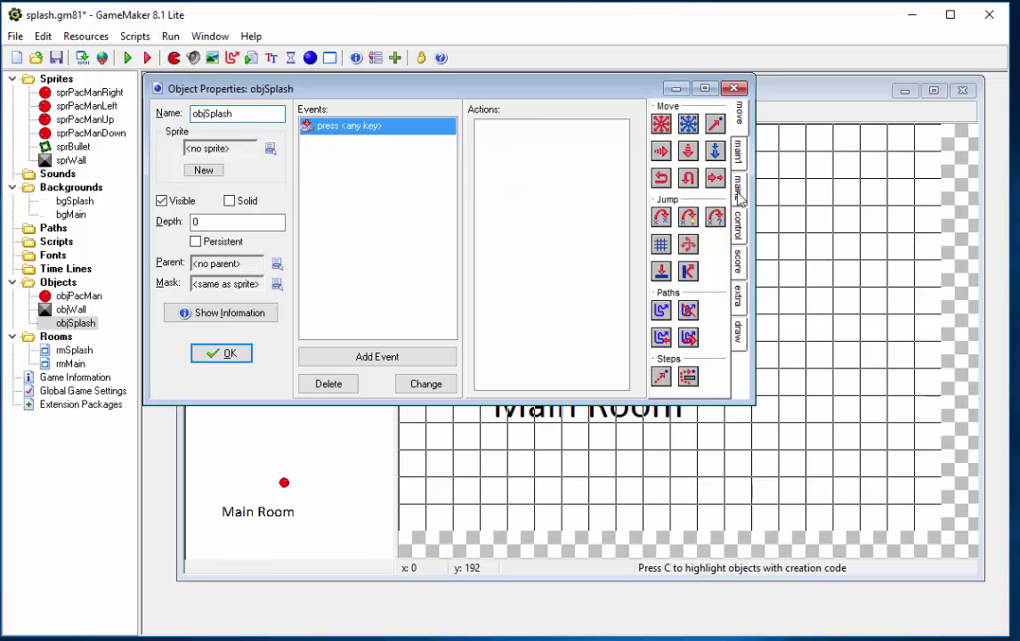
# Step: Give the any-key event a Go to next room action with Rotate left transition, then close objSplash
pyautogui.click(744, 225)
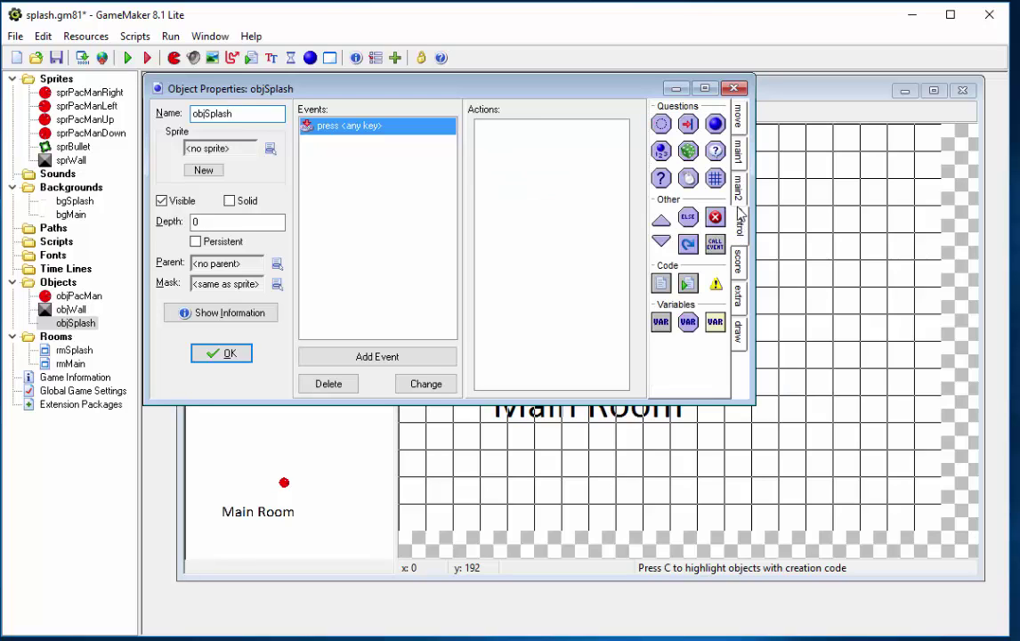
pyautogui.click(740, 194)
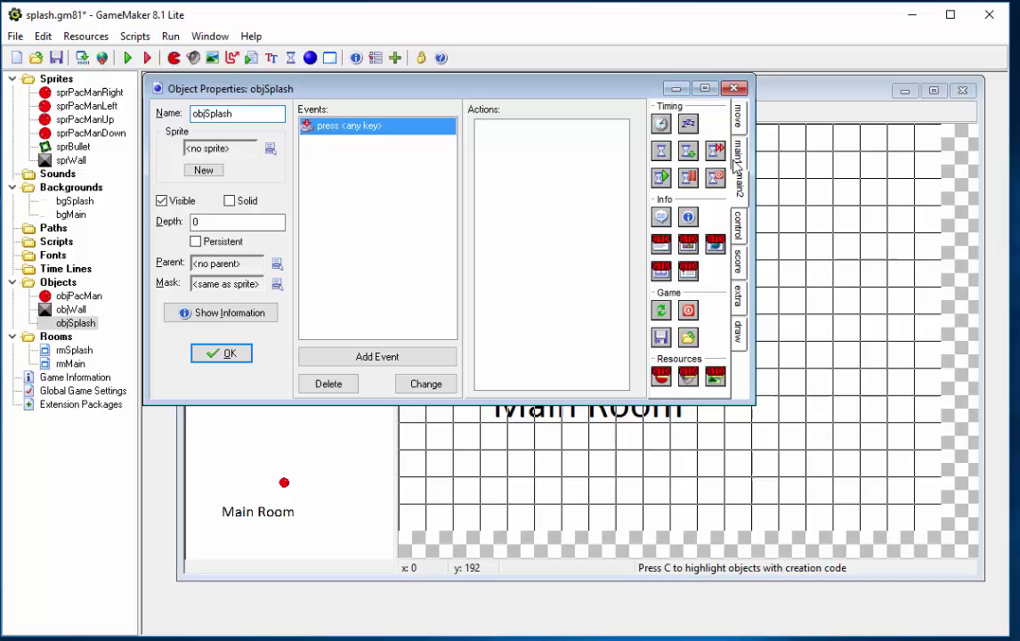
pyautogui.click(741, 159)
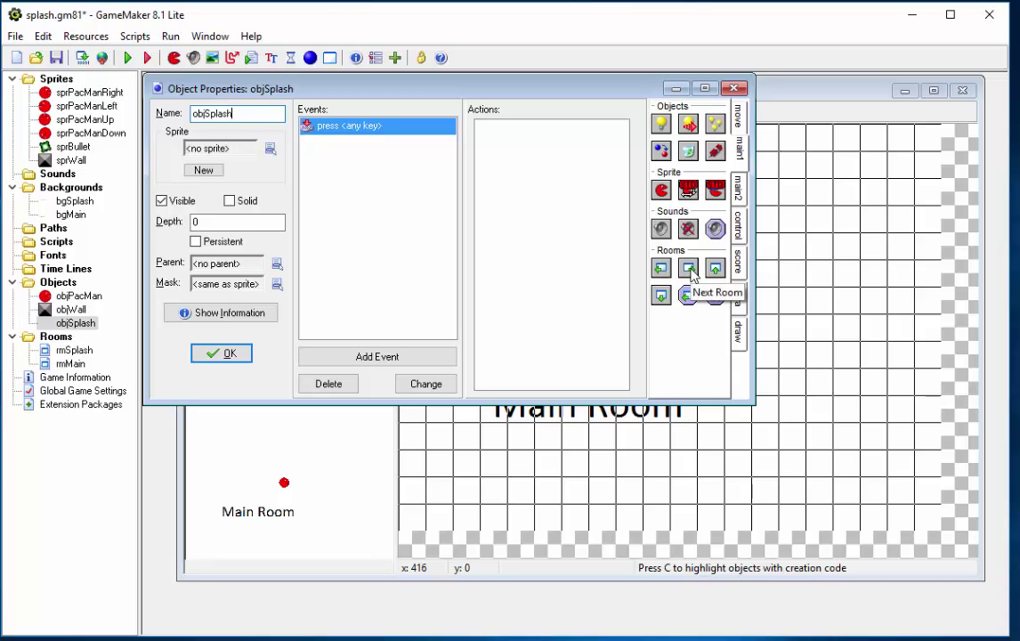
pyautogui.moveTo(690, 270); pyautogui.dragTo(535, 150)
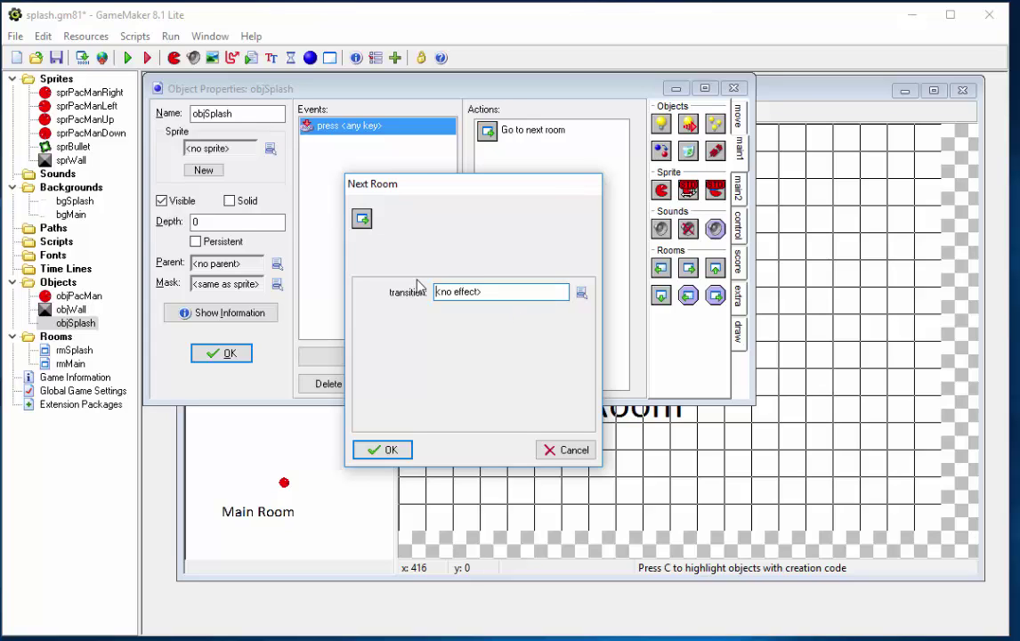
pyautogui.click(581, 294)
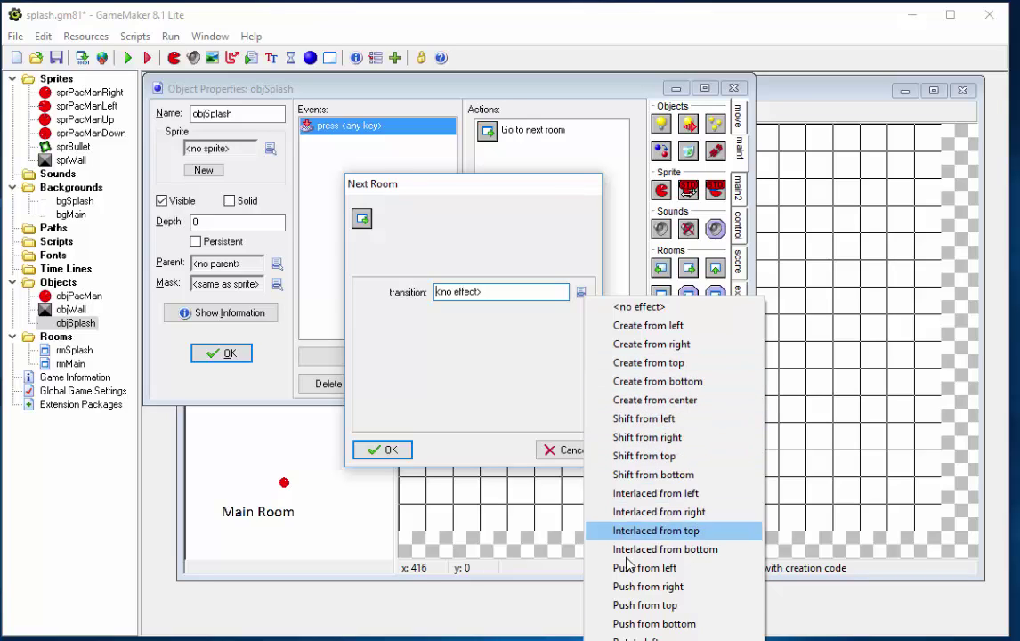
pyautogui.click(654, 637)
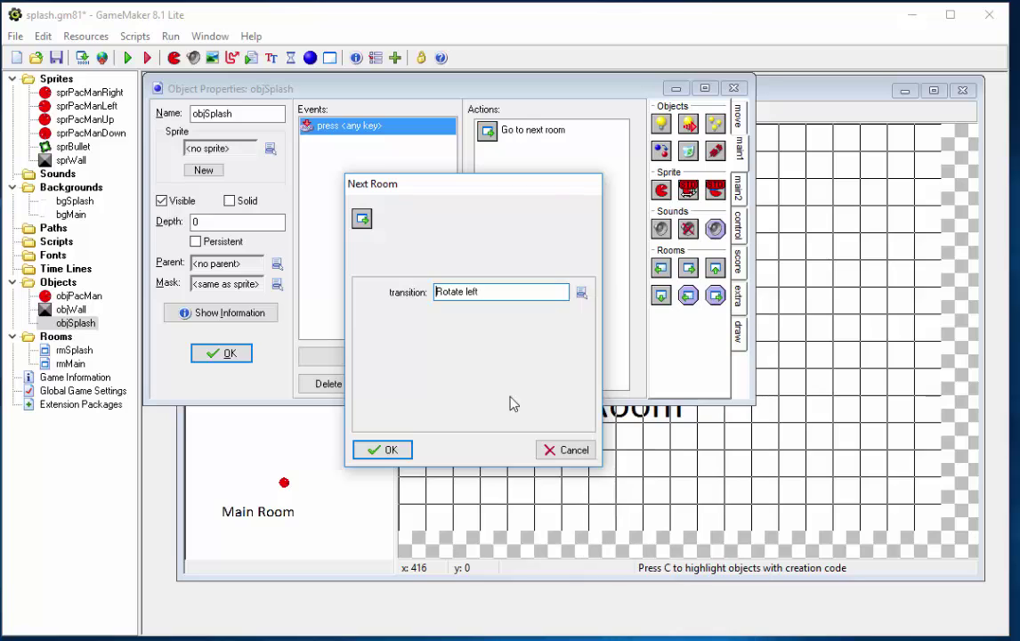
pyautogui.click(380, 450)
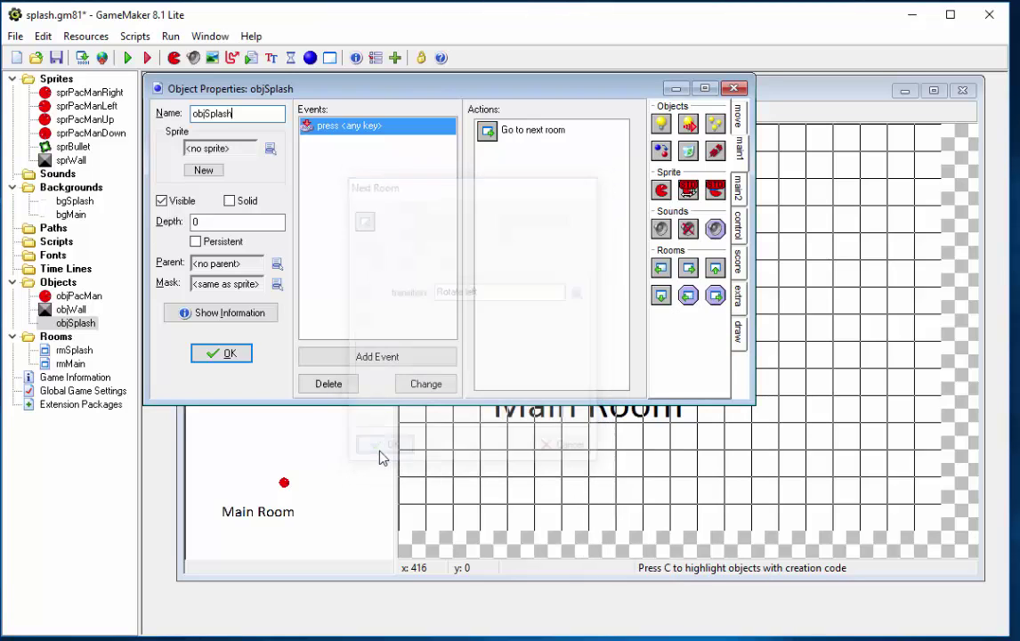
pyautogui.click(224, 354)
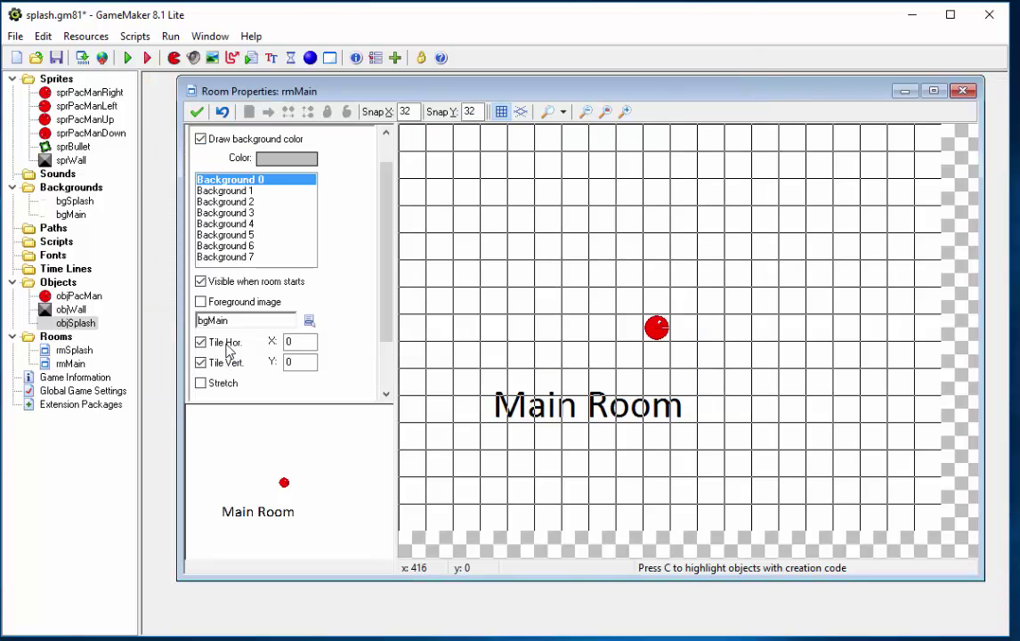
# Step: Place one objSplash instance in rmSplash beside the Splash Screen text, then save the room
pyautogui.doubleClick(85, 351)
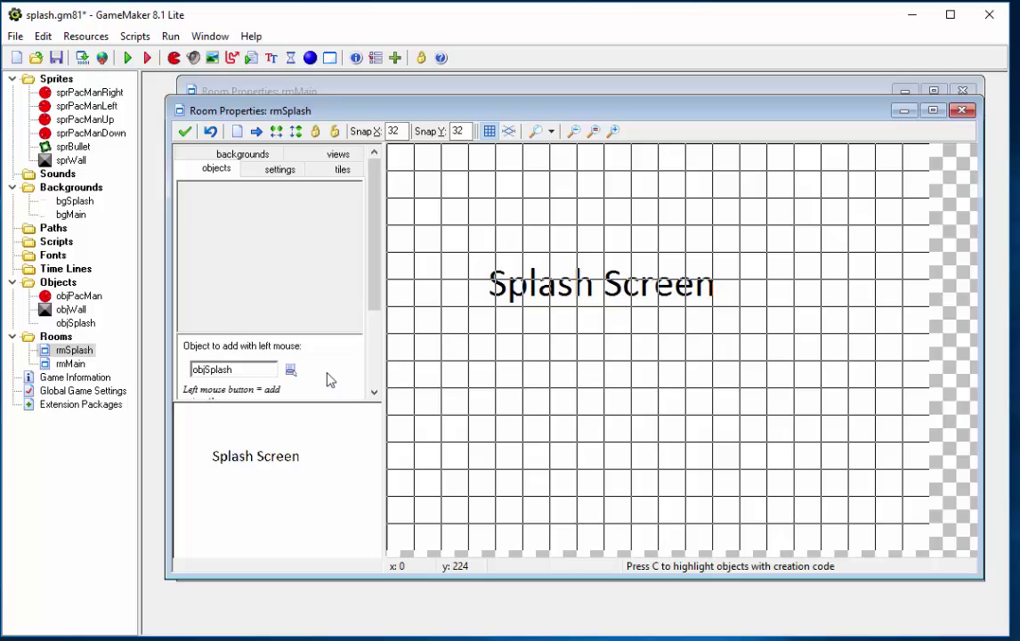
pyautogui.click(290, 369)
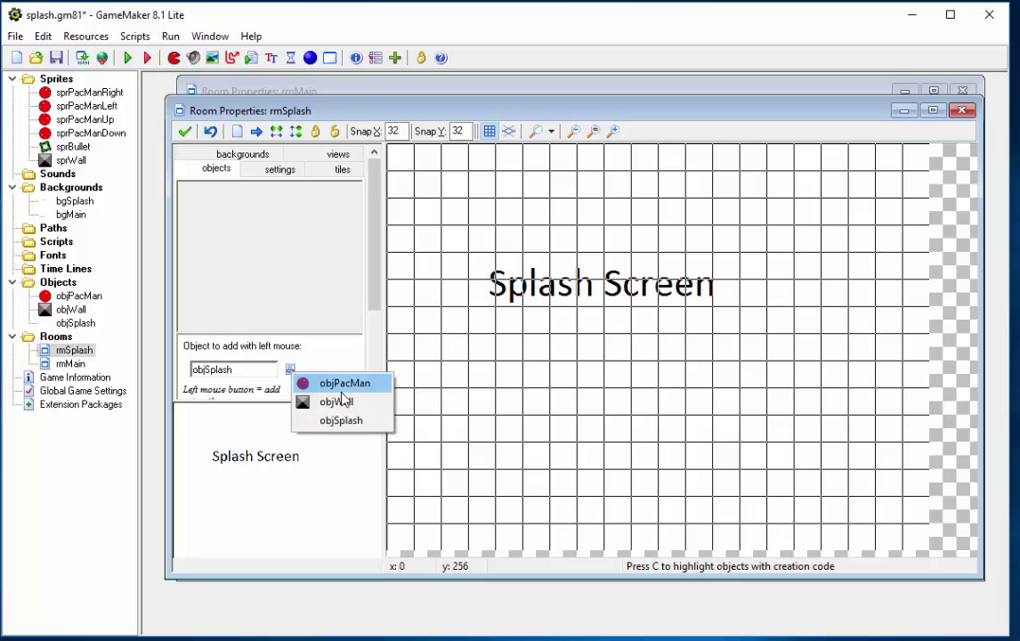
pyautogui.click(341, 420)
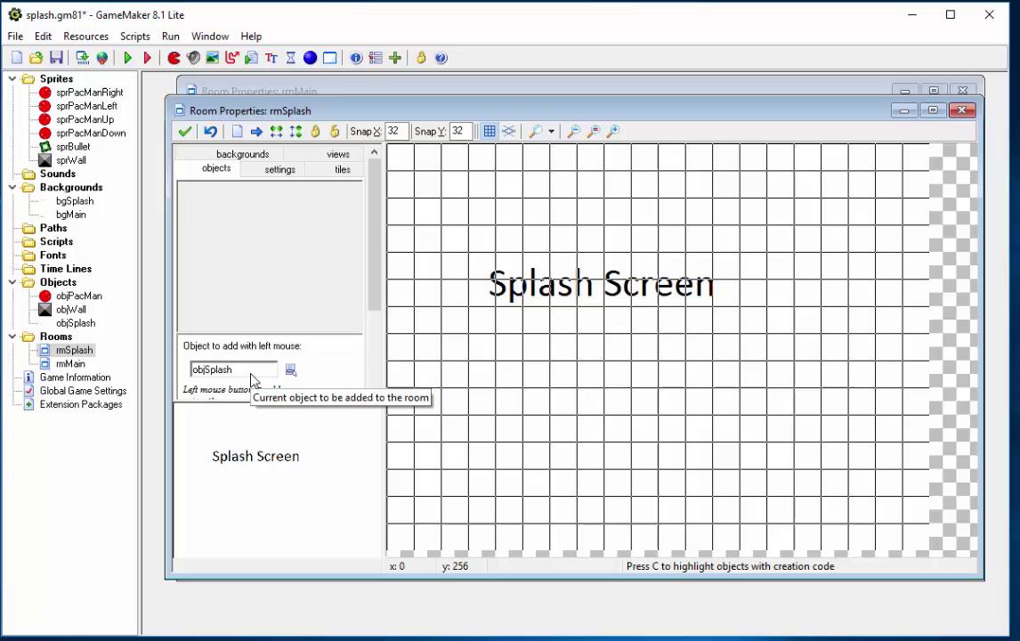
pyautogui.click(424, 331)
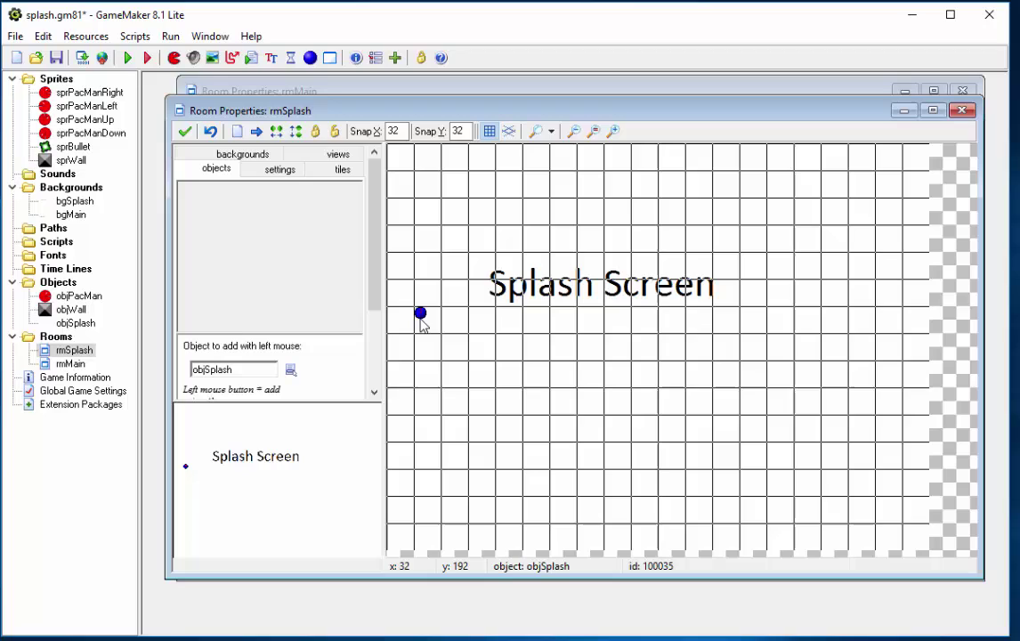
pyautogui.click(185, 133)
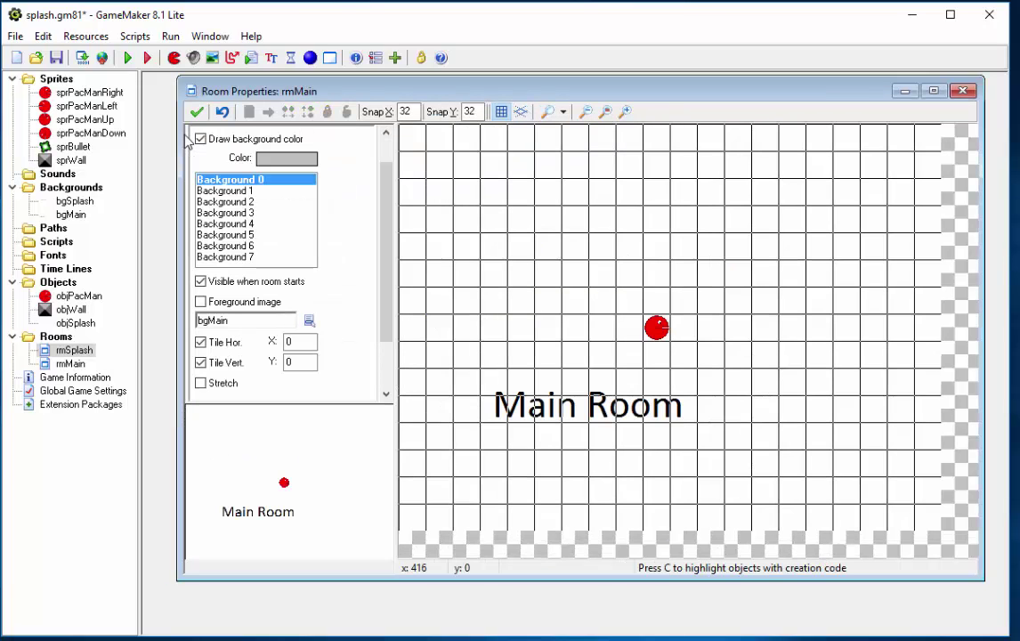
pyautogui.click(127, 58)
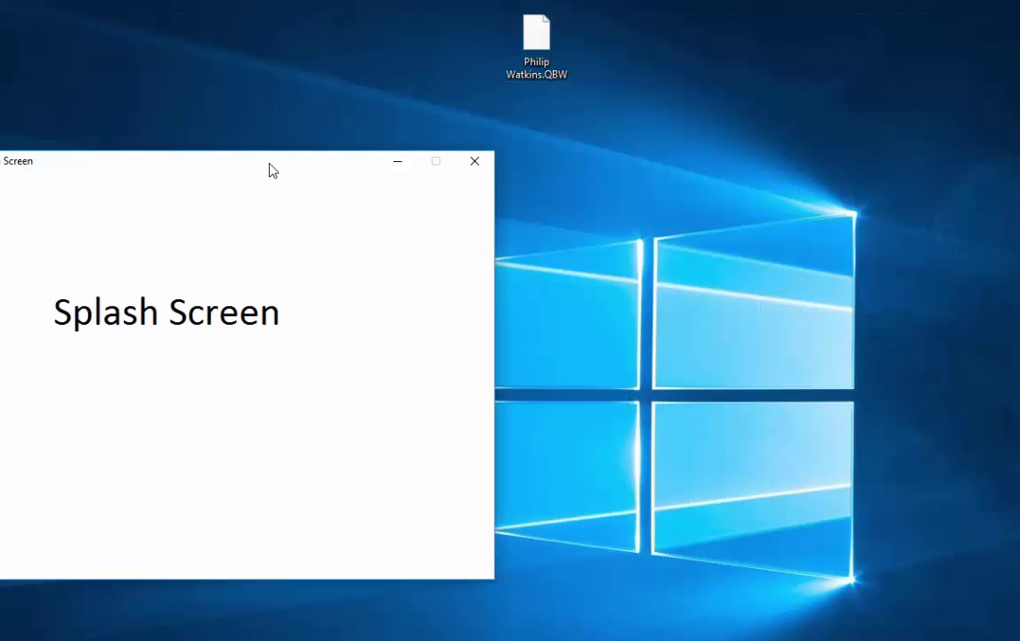
pyautogui.moveTo(271, 167); pyautogui.dragTo(522, 105)
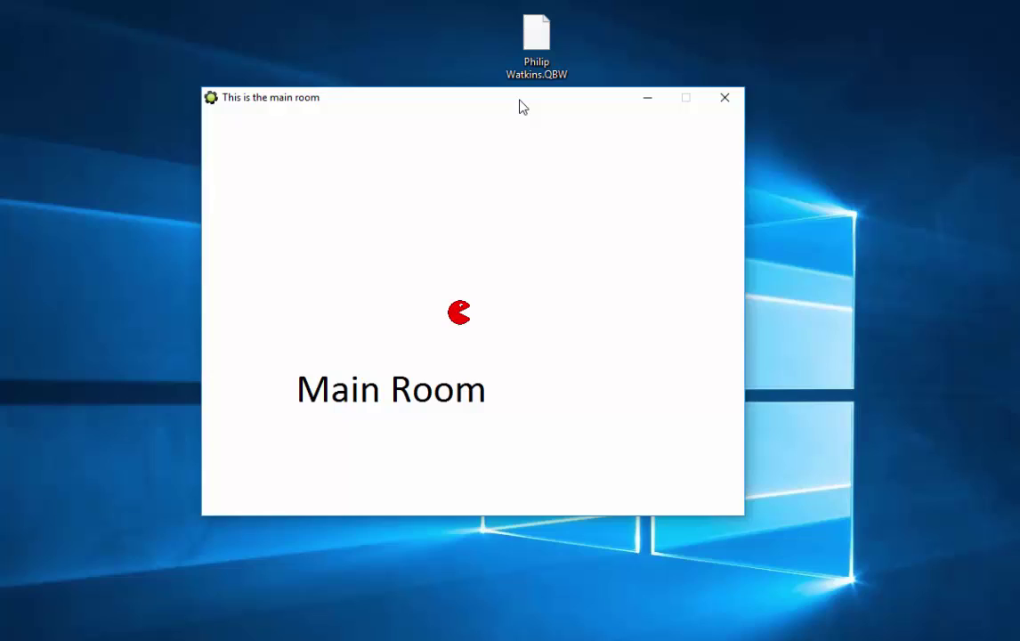
pyautogui.press('Escape')
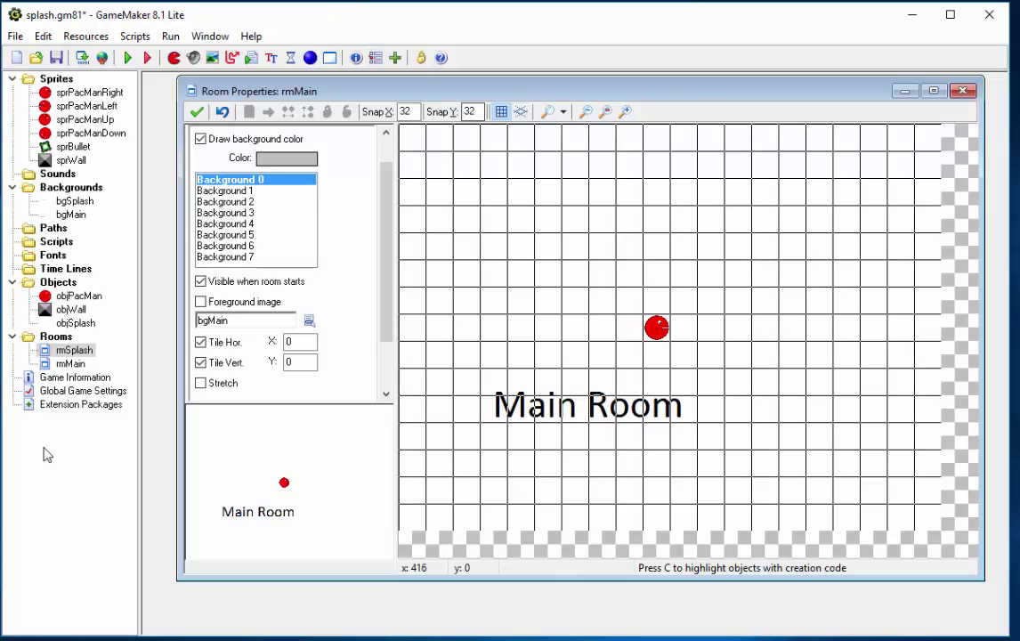
# Step: Check objSplash's Go to next room transition, close the object, and reopen rmSplash
pyautogui.doubleClick(76, 322)
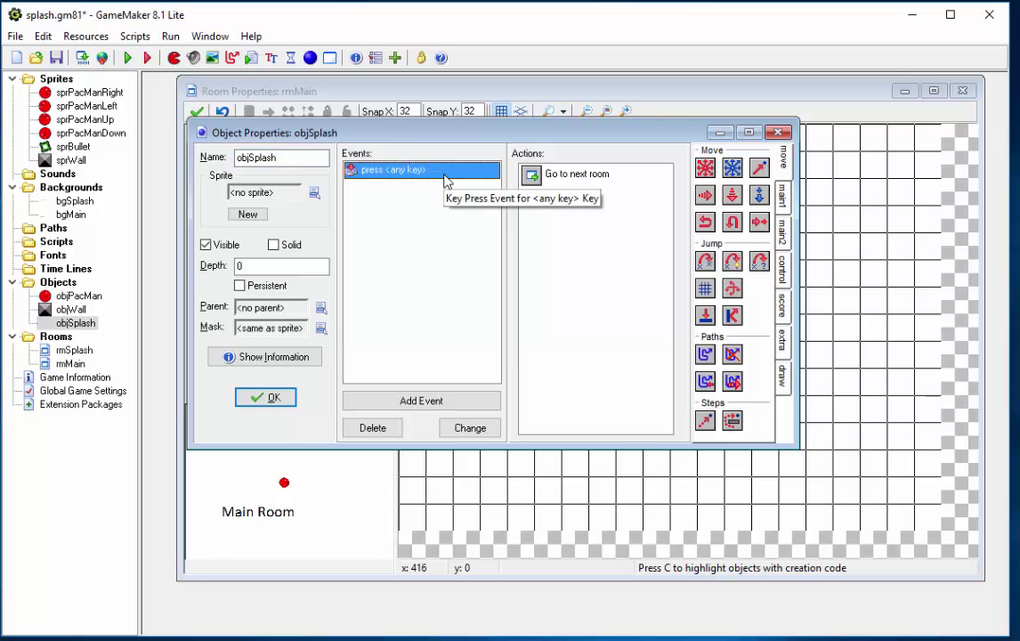
pyautogui.click(556, 175)
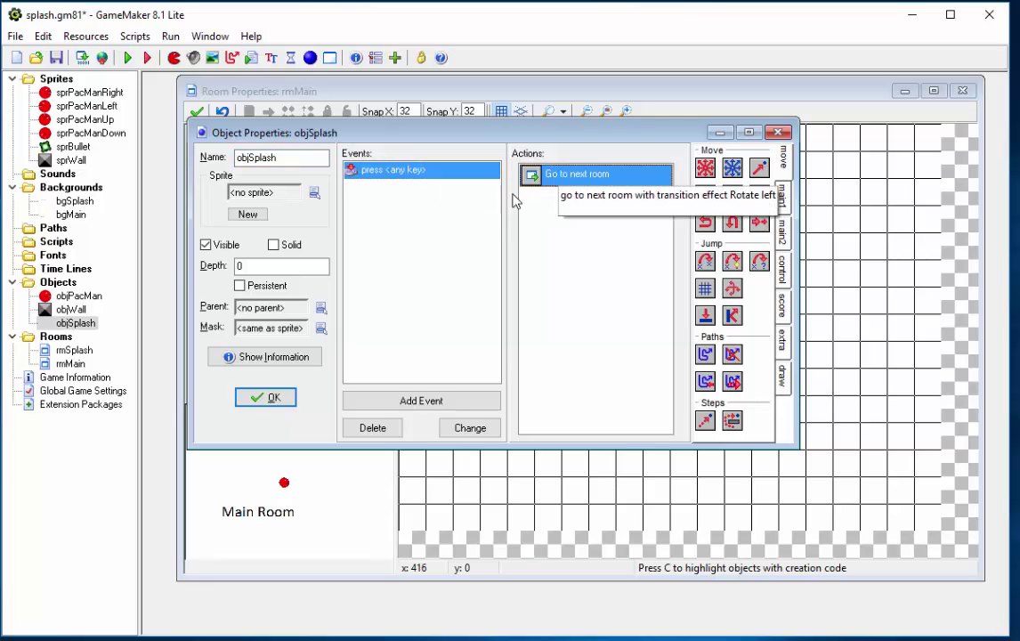
pyautogui.click(266, 397)
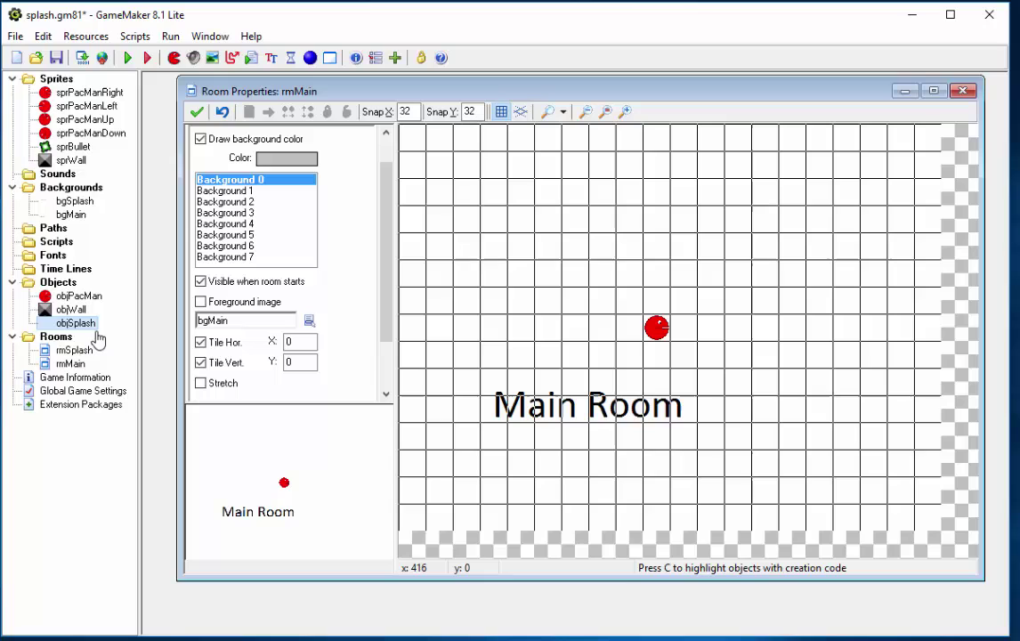
pyautogui.doubleClick(71, 350)
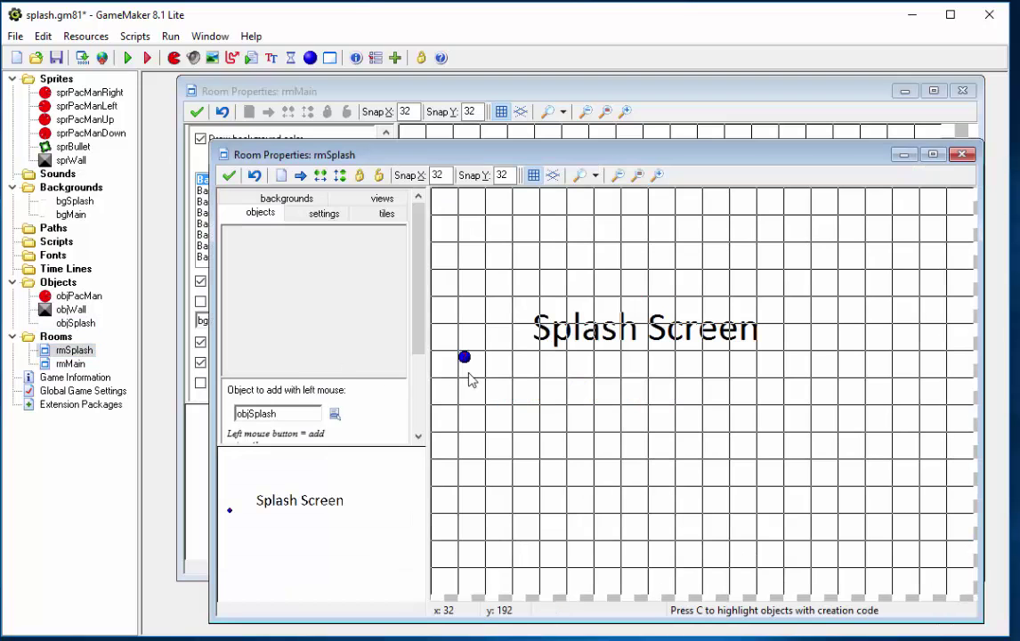